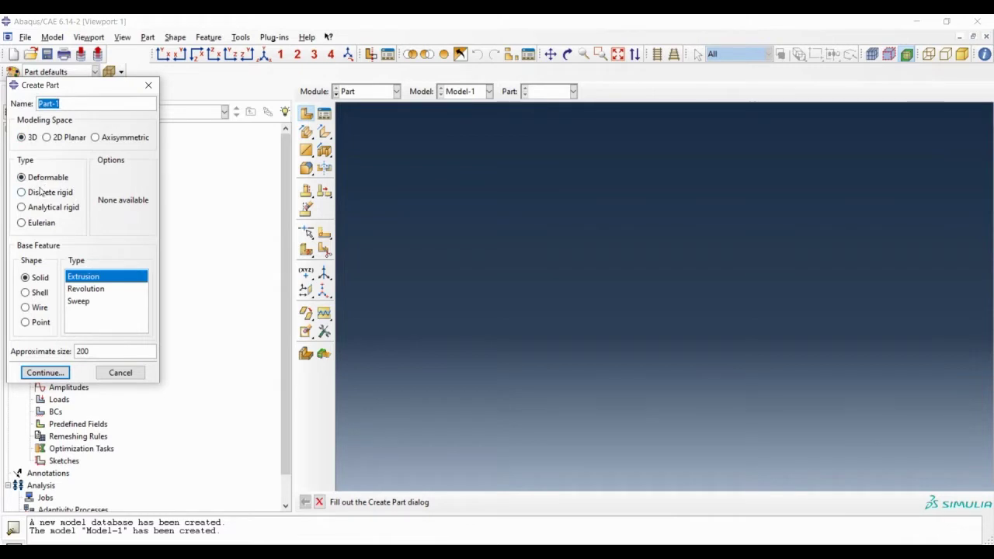
Create a 3D discrete rigid part as a solid extrusion with an approximate size of 0.2
click(35, 192)
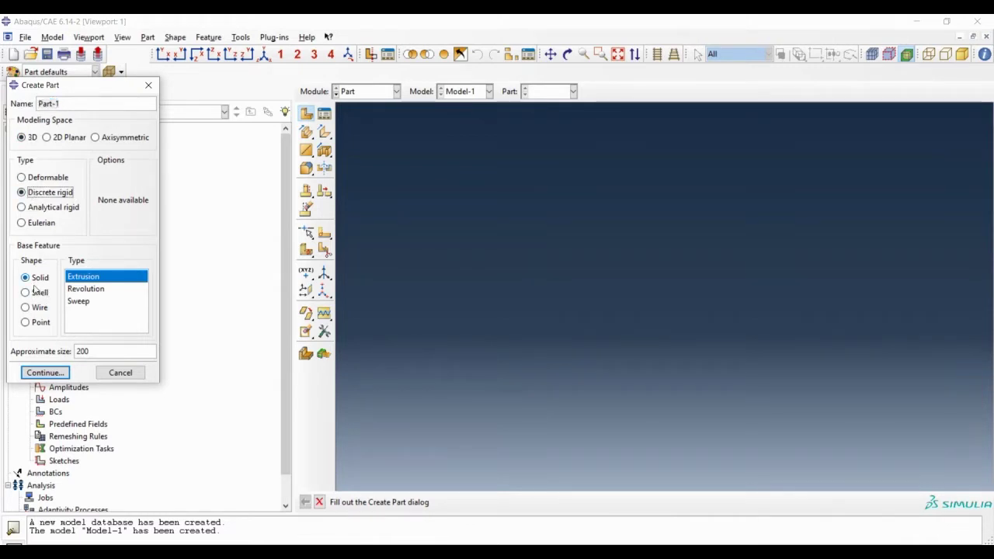
double_click(83, 351)
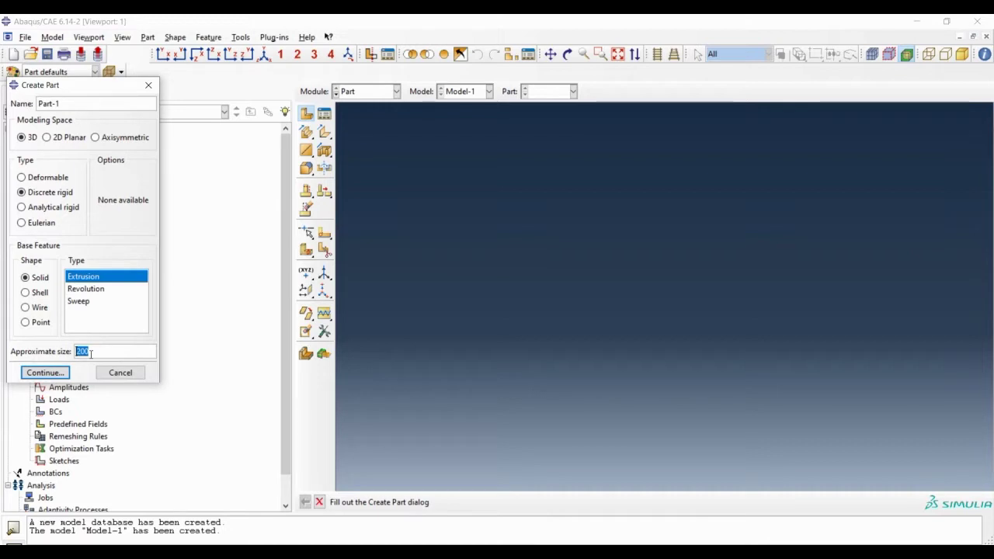
text(0.2)
key(Return)
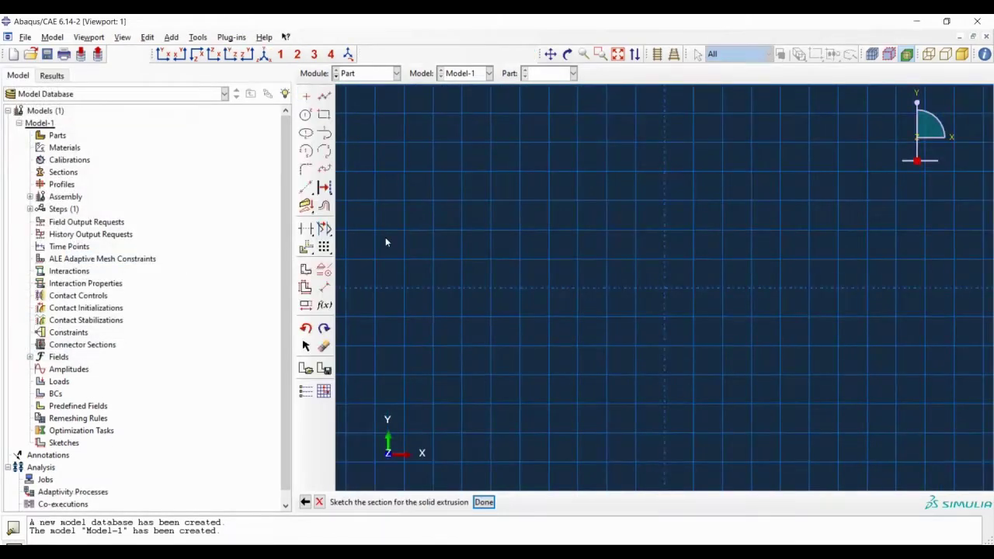
Sketch a rectangle with its lower-left corner at the origin, extending up and to the right
click(325, 114)
click(588, 285)
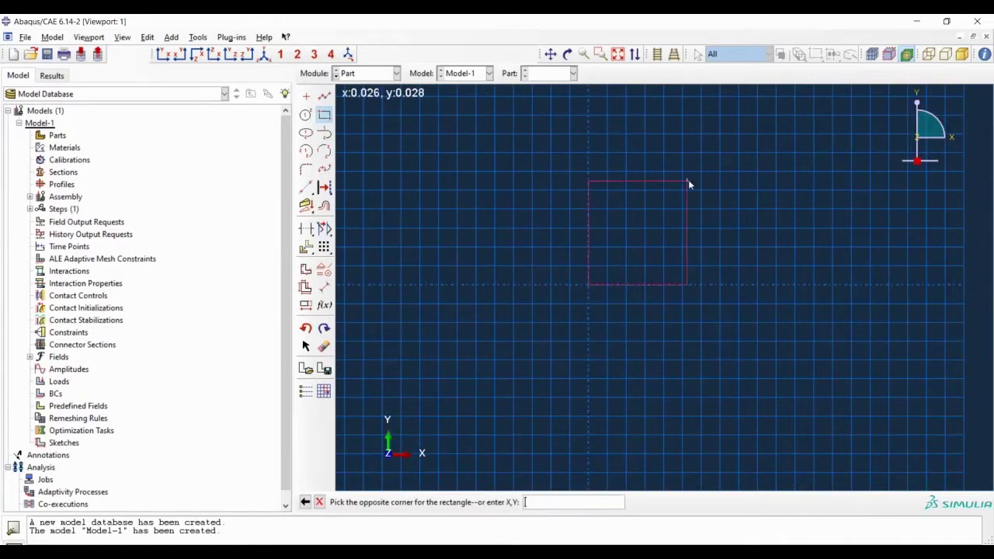
click(754, 117)
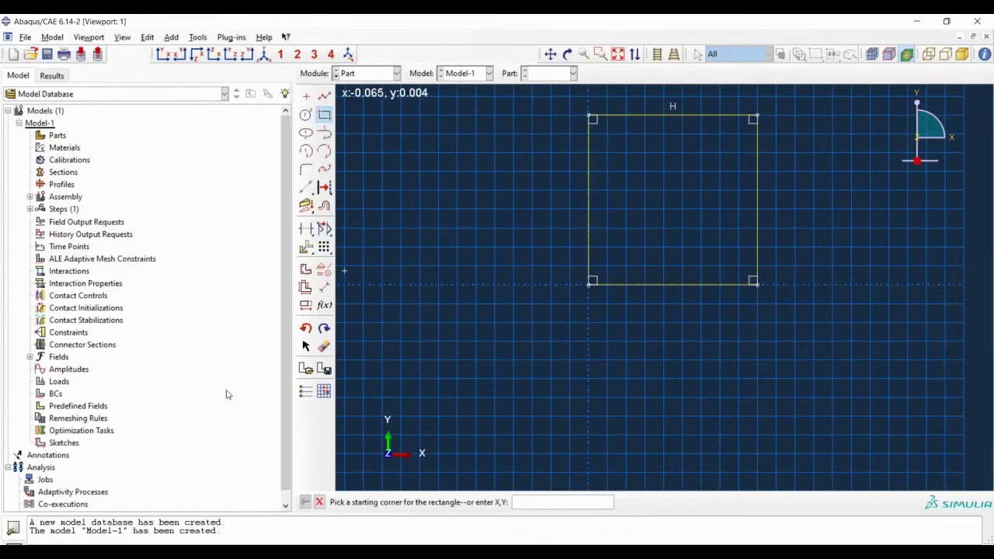
Dimension the rectangle's left vertical side to 0.1
click(325, 286)
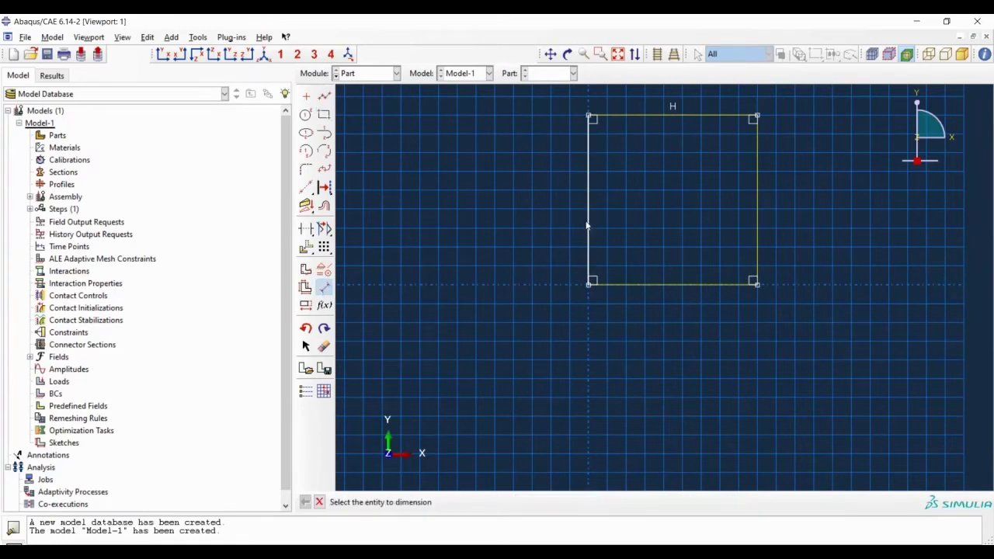
click(588, 225)
click(518, 211)
text(0.1)
key(Return)
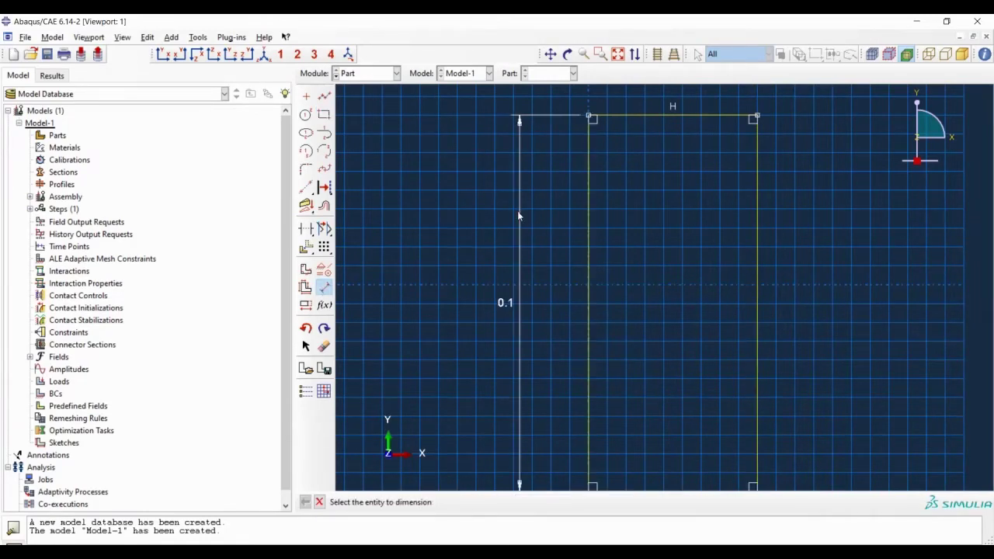
scroll(497, 183, down, 2)
scroll(512, 185, down, 2)
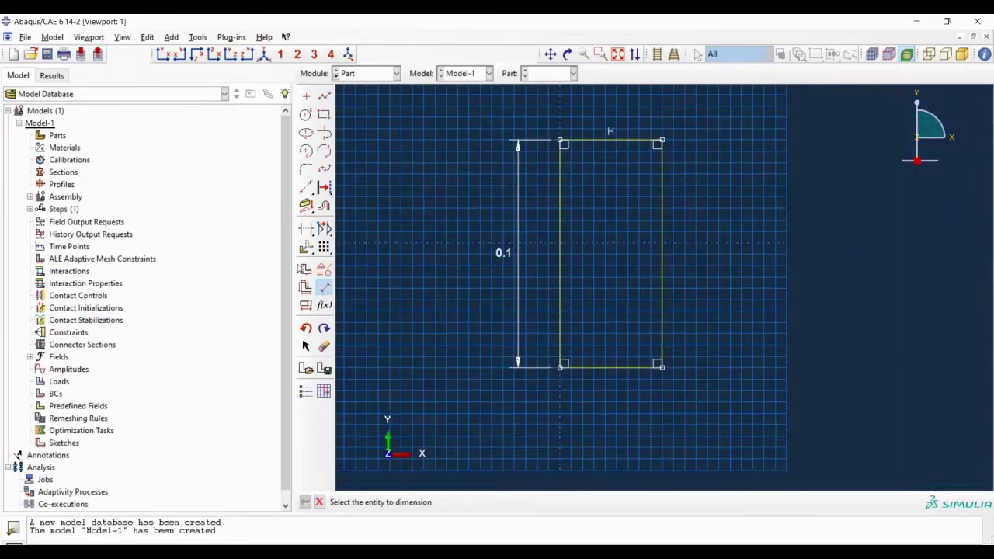
Apply an equal length constraint to the rectangle's bottom and left sides
click(324, 269)
click(115, 289)
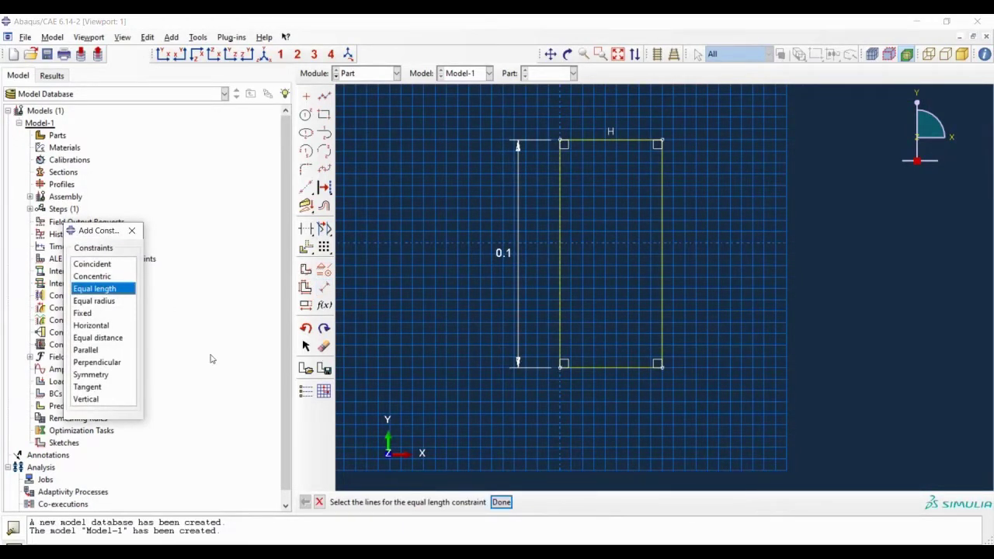
click(587, 367)
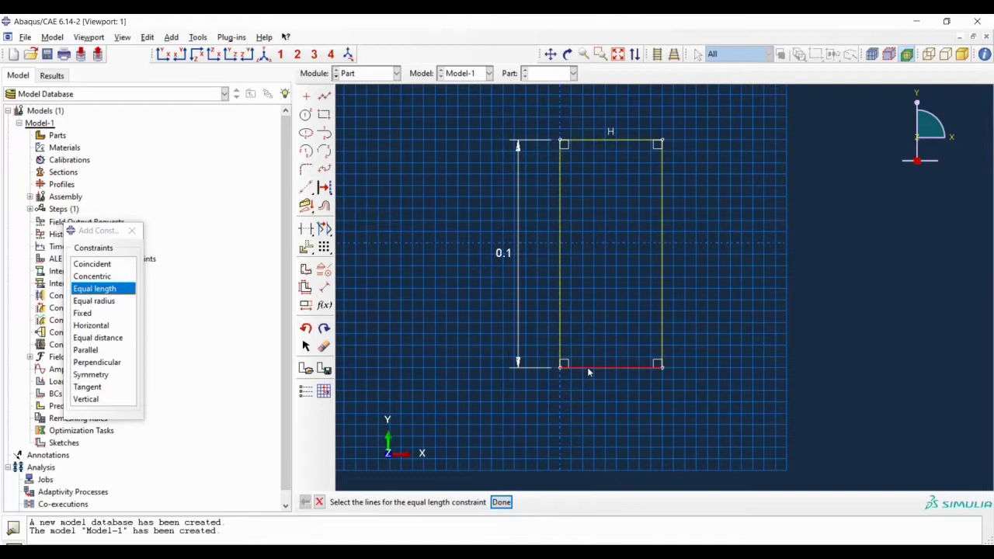
click(561, 327)
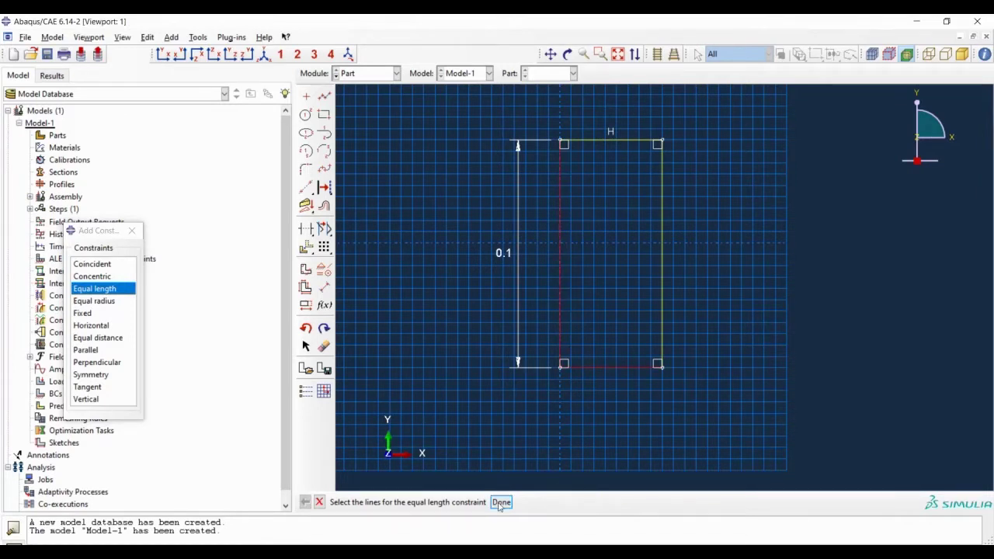
click(495, 502)
click(132, 231)
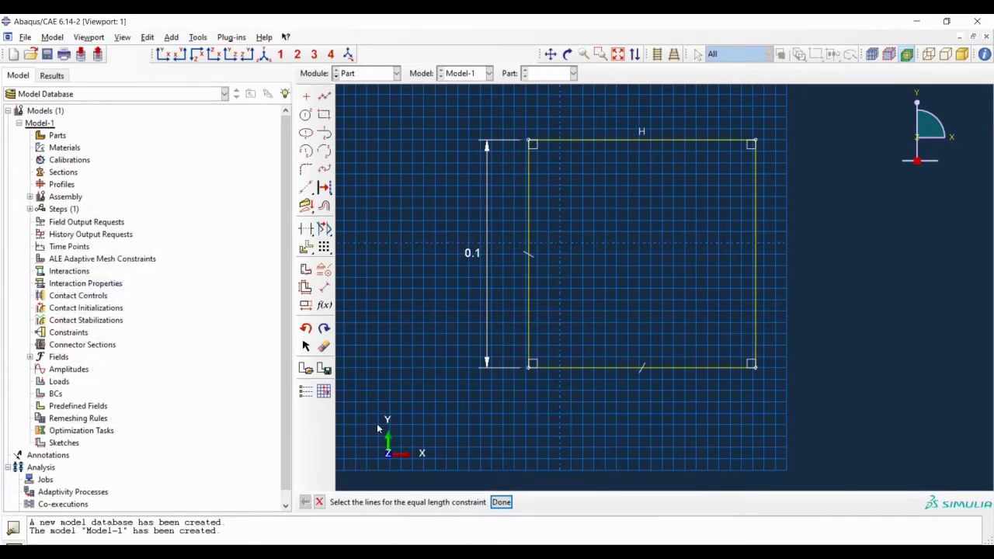
Finish the section sketch and extrude the square into a solid block
click(501, 502)
middle_click(455, 349)
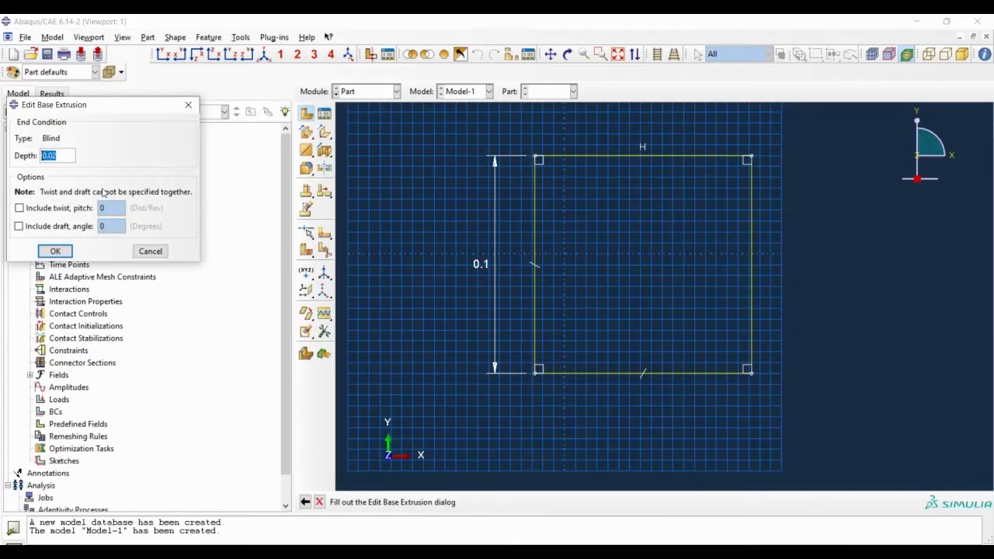
text(0)
key(Return)
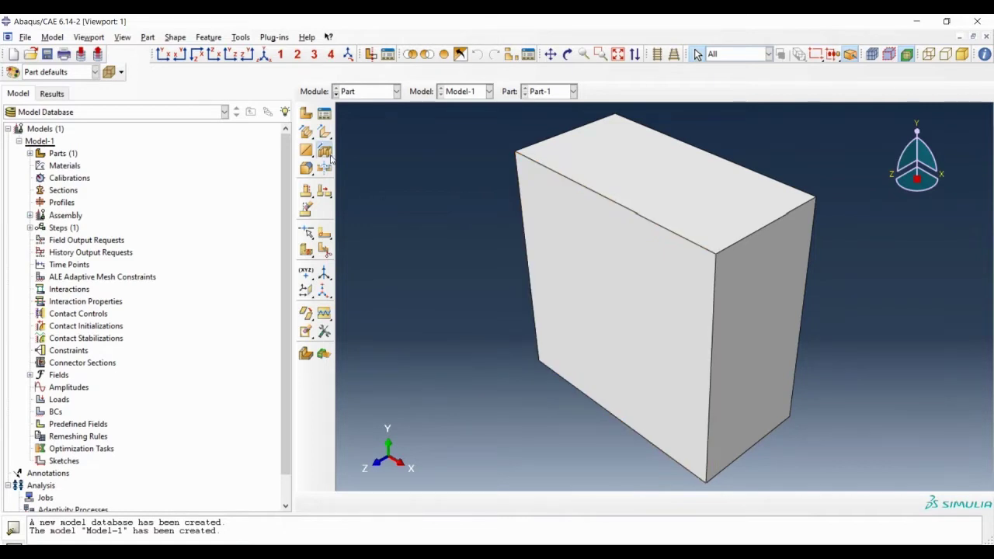
Start a swept cut with a sketched path on the block's large front face, orienting its right edge vertical and on the right
drag(324, 151, 376, 155)
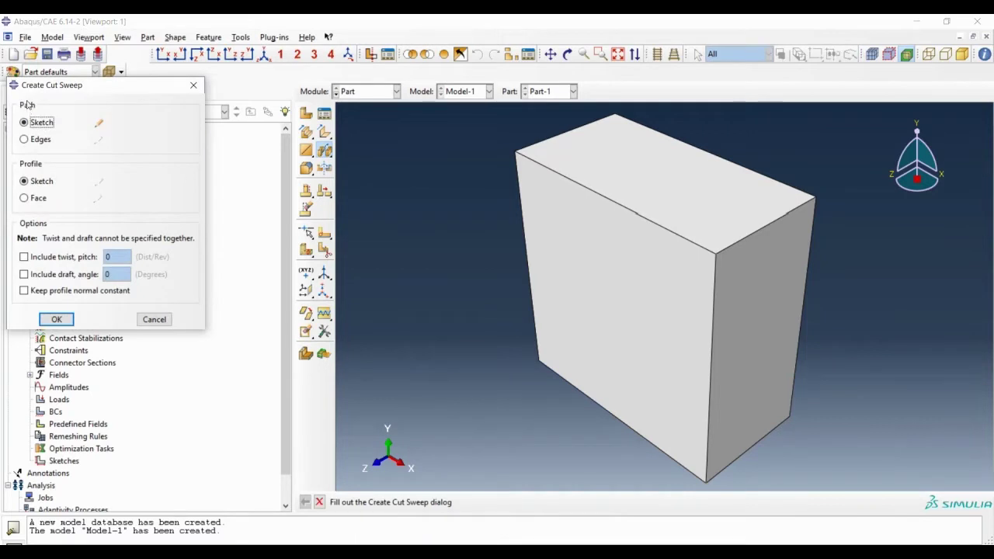
click(97, 125)
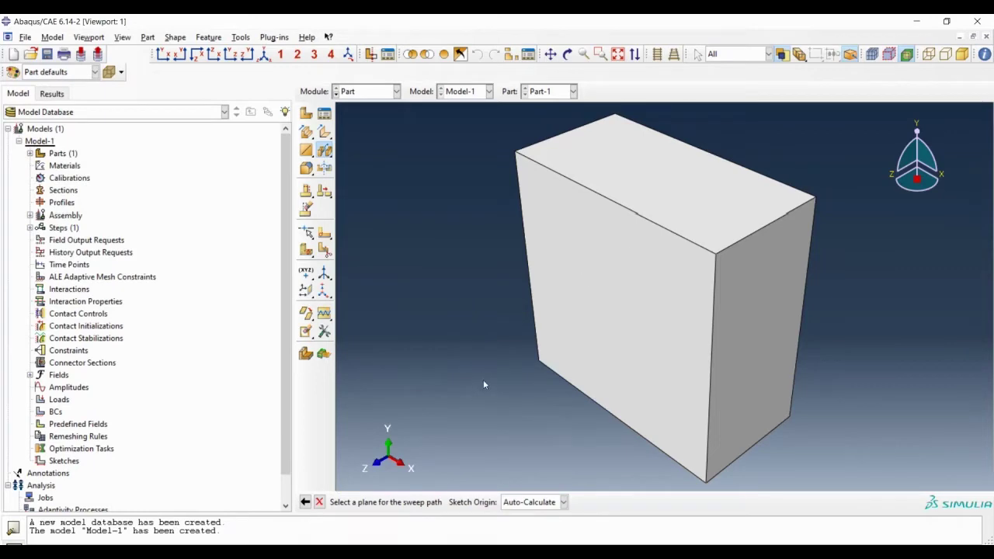
click(579, 322)
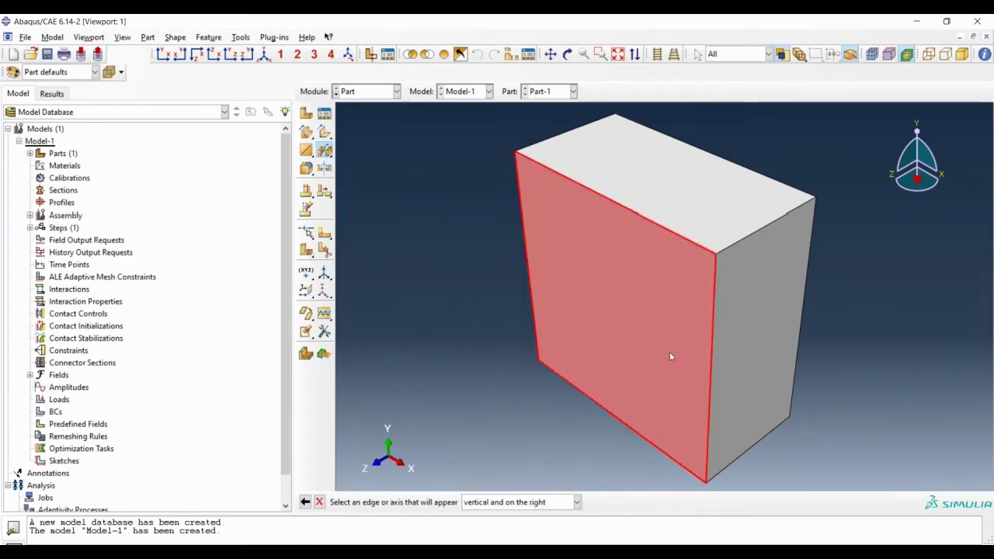
click(711, 369)
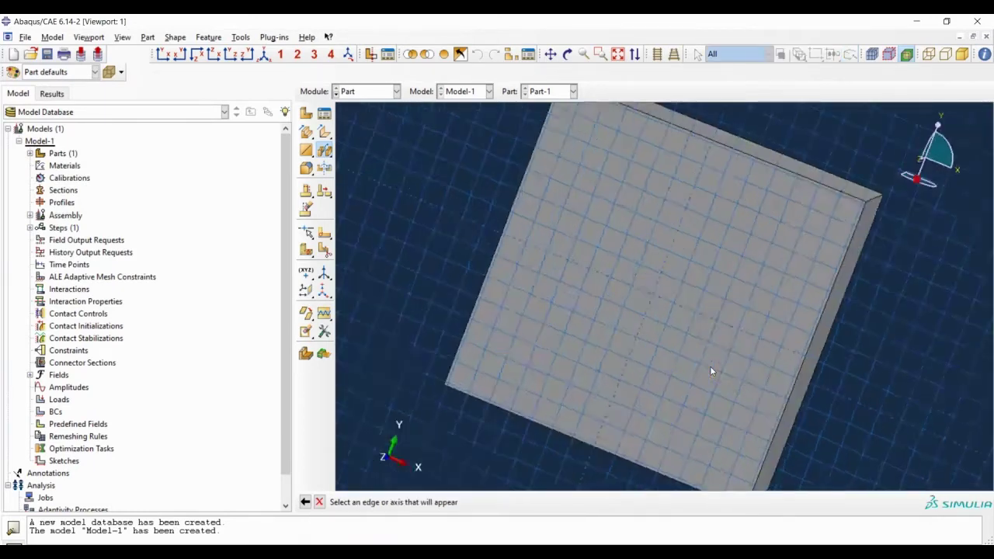
Draw an L-shaped path with a vertical line down from the face's top edge and a horizontal line to its right edge
click(325, 96)
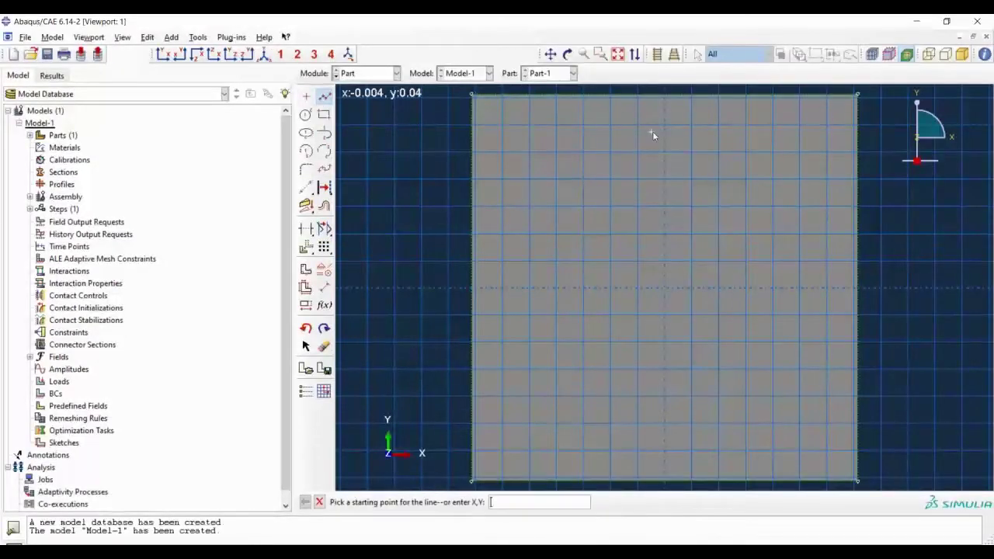
click(583, 95)
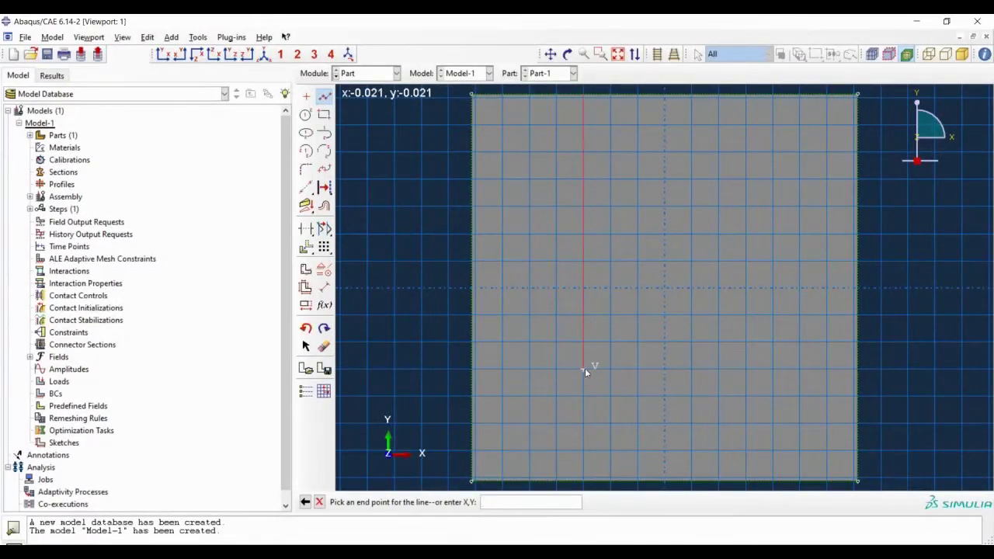
click(584, 369)
click(858, 368)
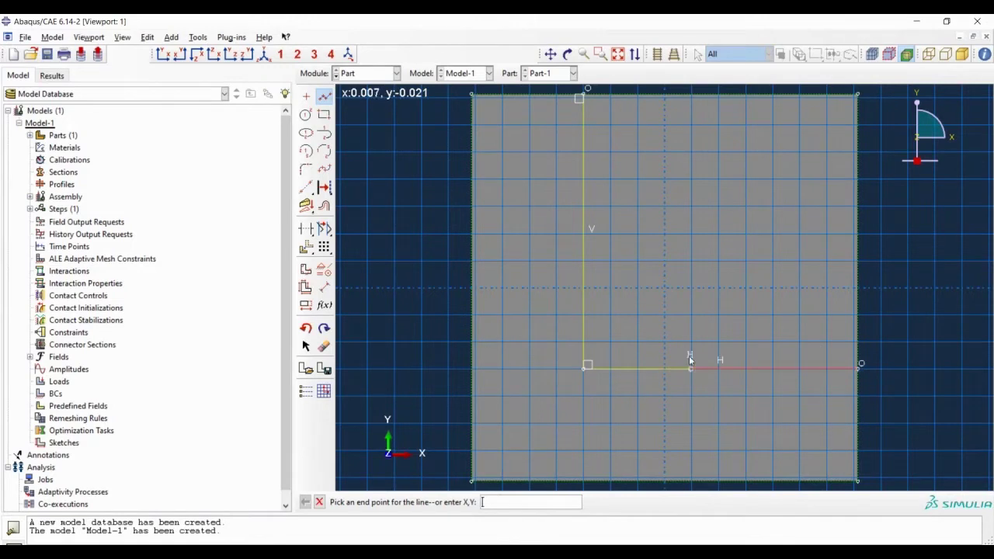
middle_click(558, 324)
Dimension the path's vertical line 0.03 from the face's left edge
click(324, 287)
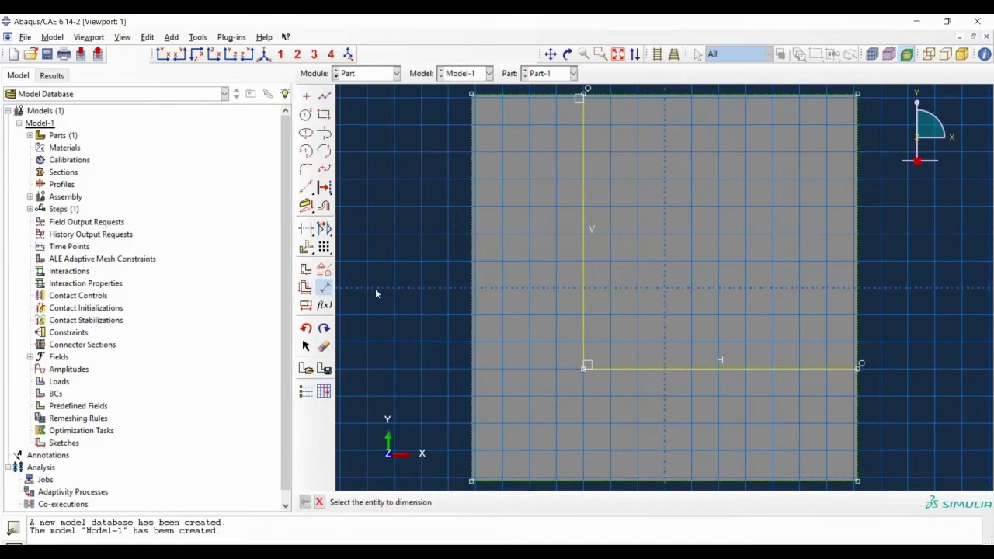
click(583, 275)
click(473, 274)
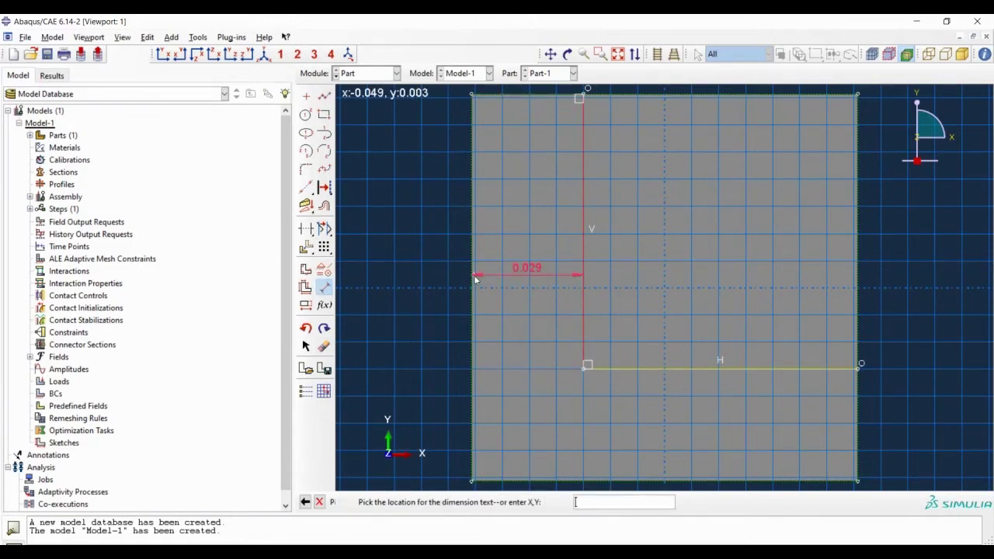
click(519, 256)
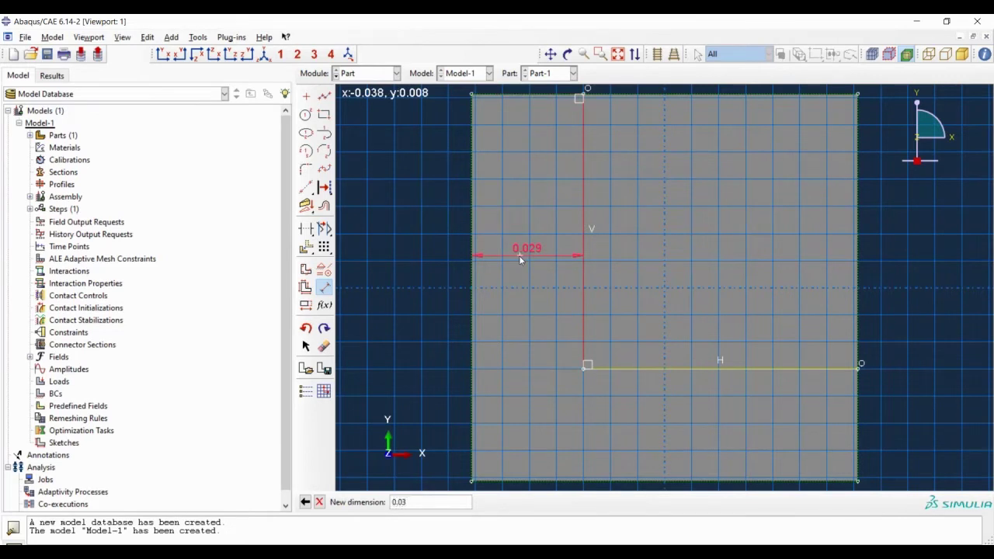
text(0.03)
key(Return)
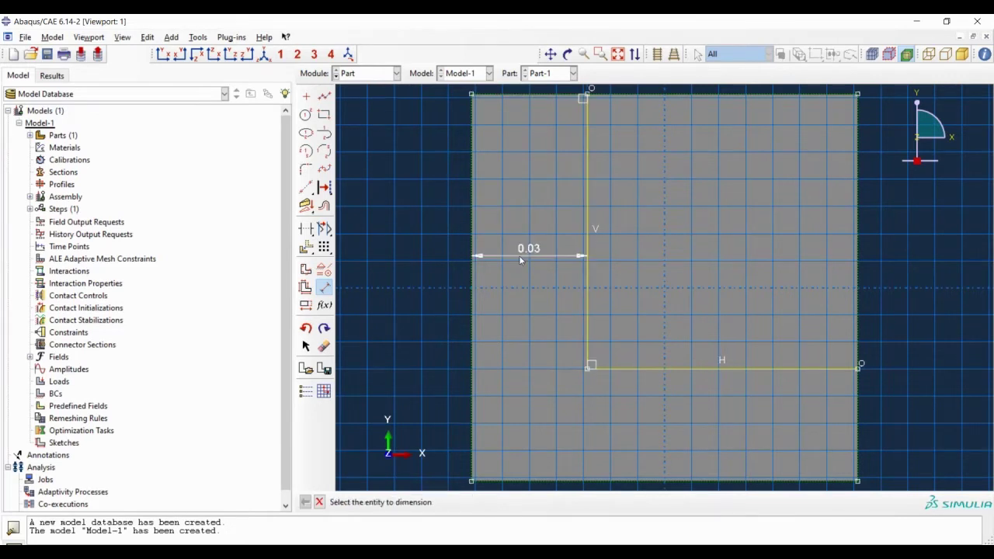
Dimension the path's horizontal line 0.03 from the face's bottom edge
click(662, 370)
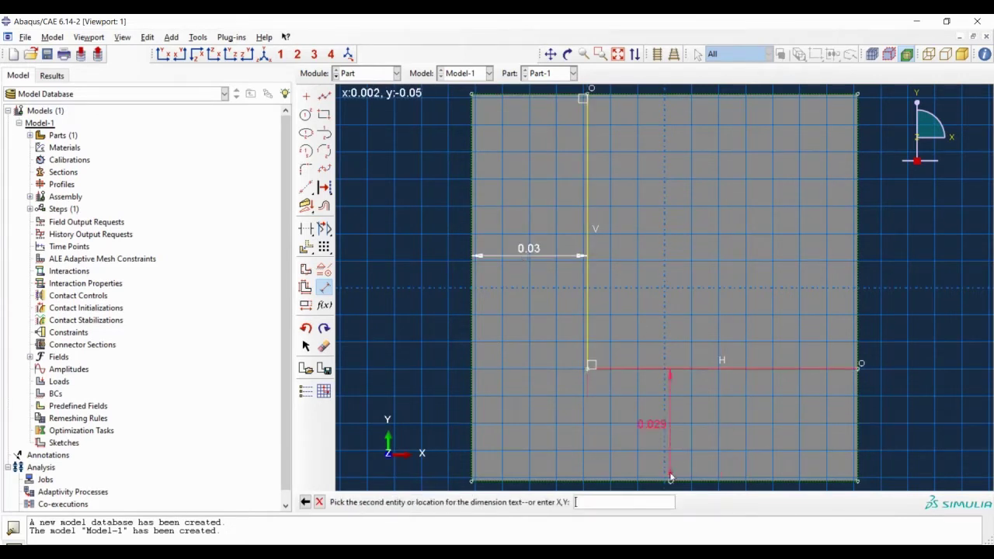
click(666, 480)
click(685, 439)
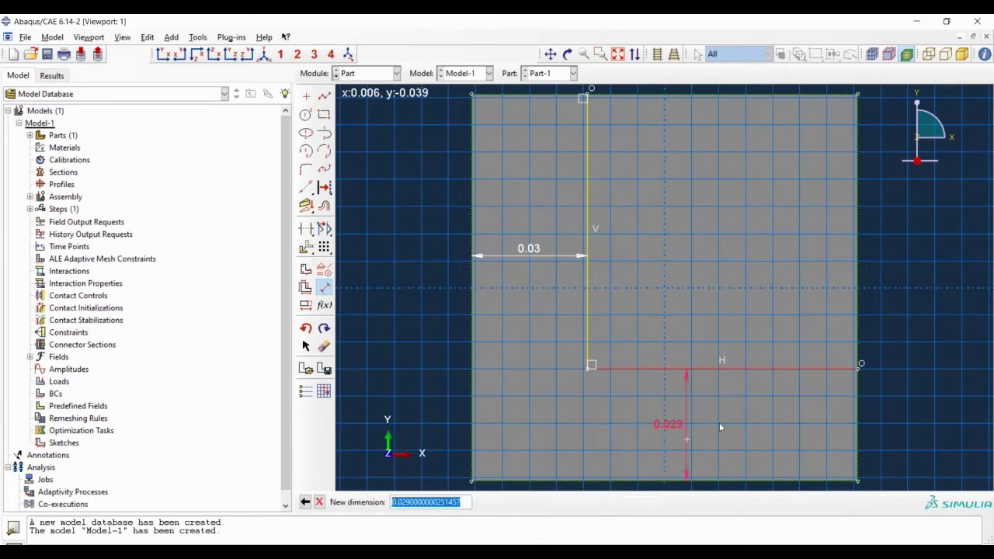
text(0.03)
key(Return)
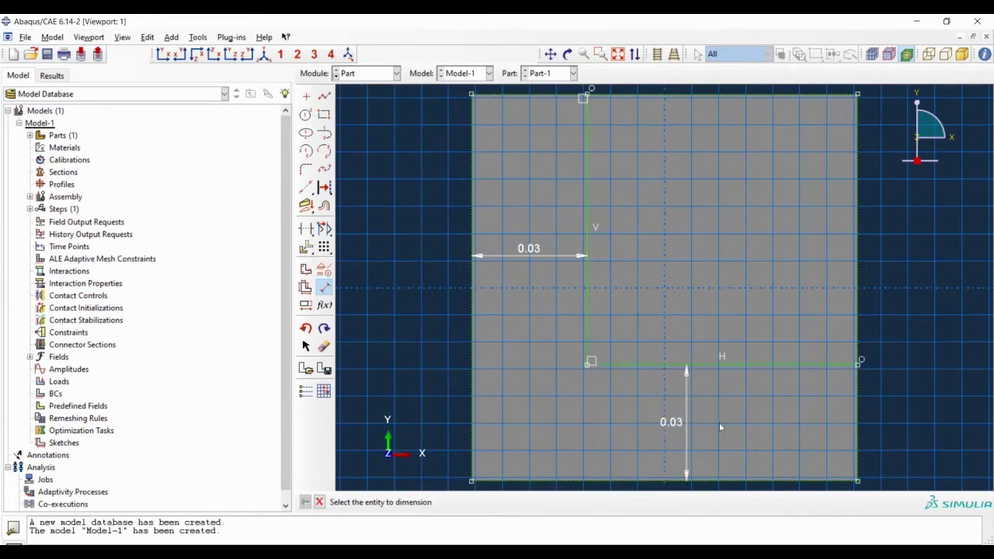
Fillet the corner between the path's vertical and horizontal lines with a radius of 0.01
click(305, 170)
text(0.01)
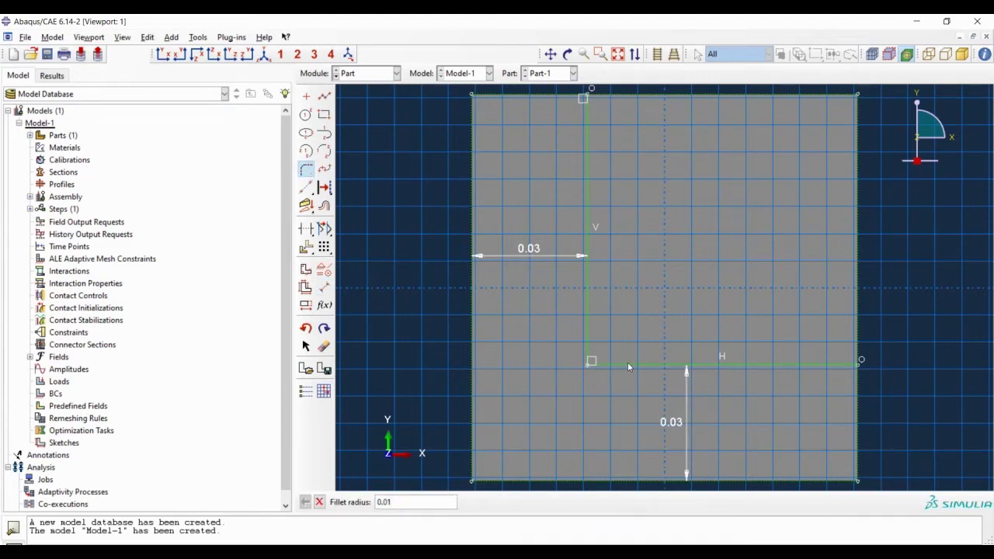
key(Return)
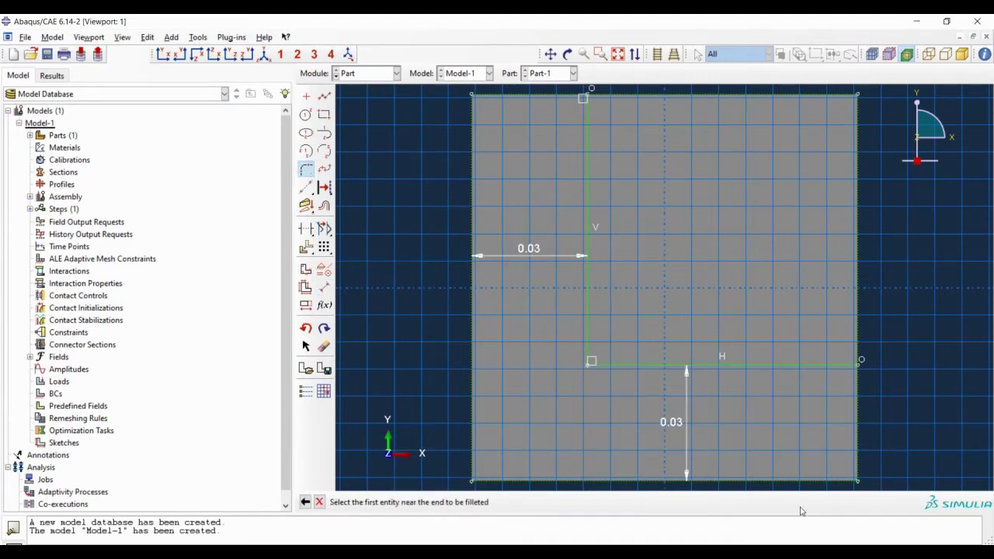
click(624, 366)
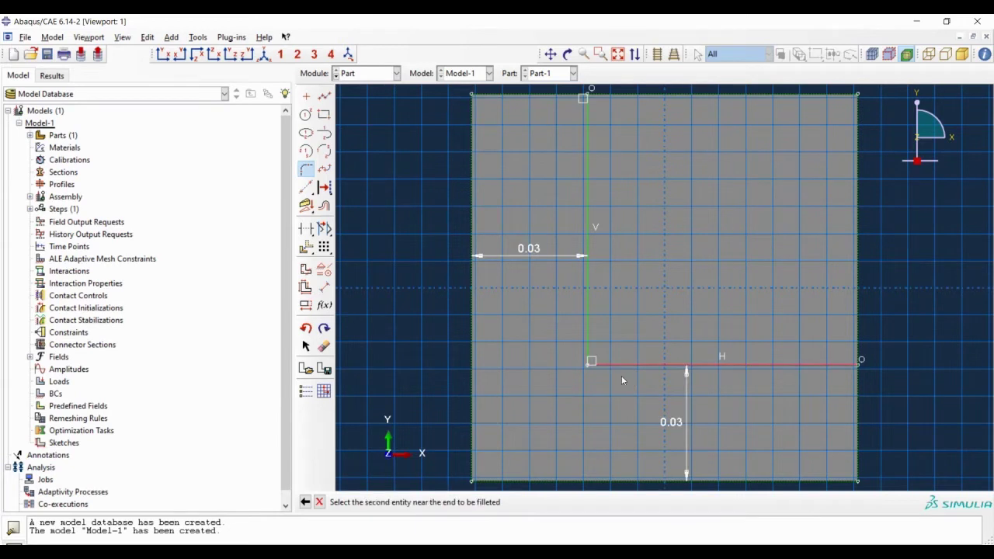
click(589, 334)
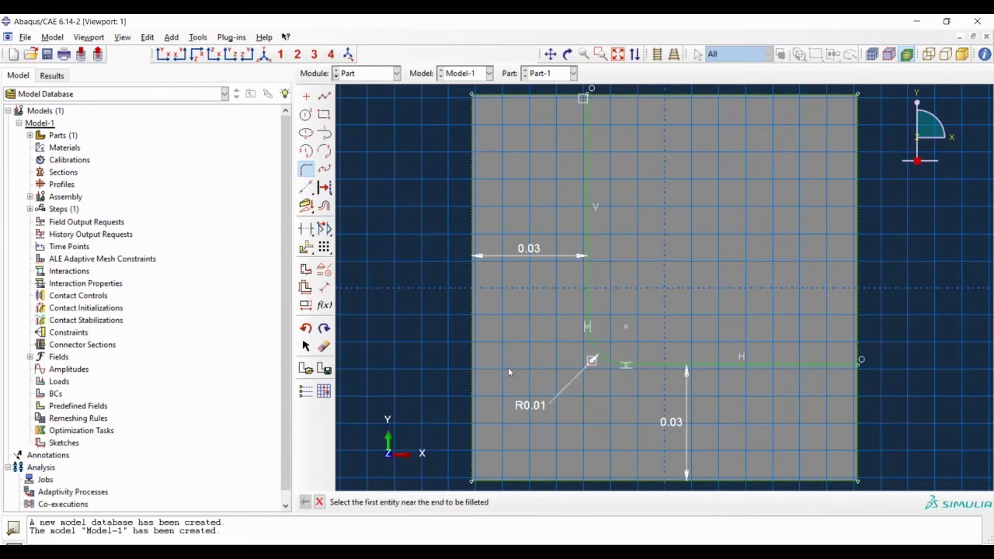
Finish the path sketch and accept the downward sweep direction from the block's top edge
middle_click(412, 368)
click(423, 503)
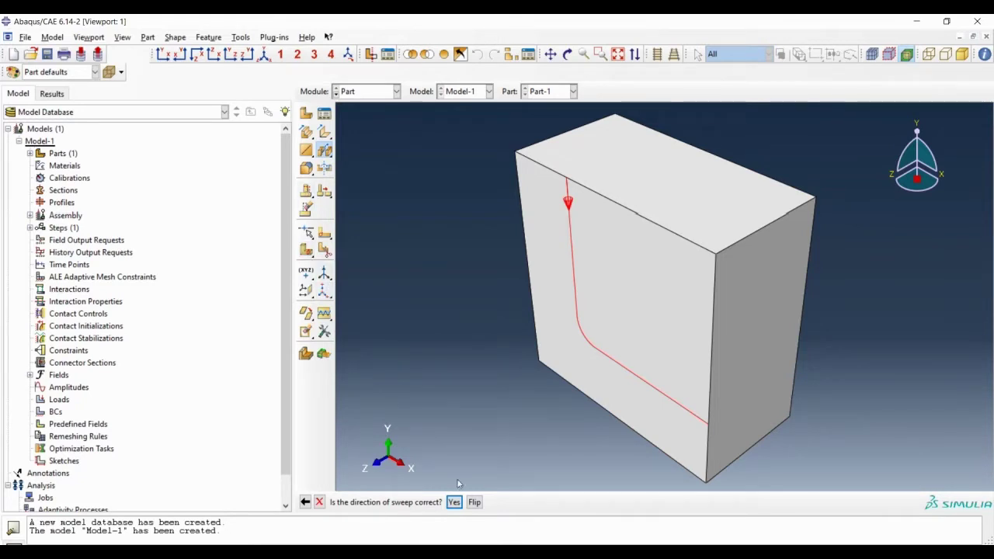
click(455, 502)
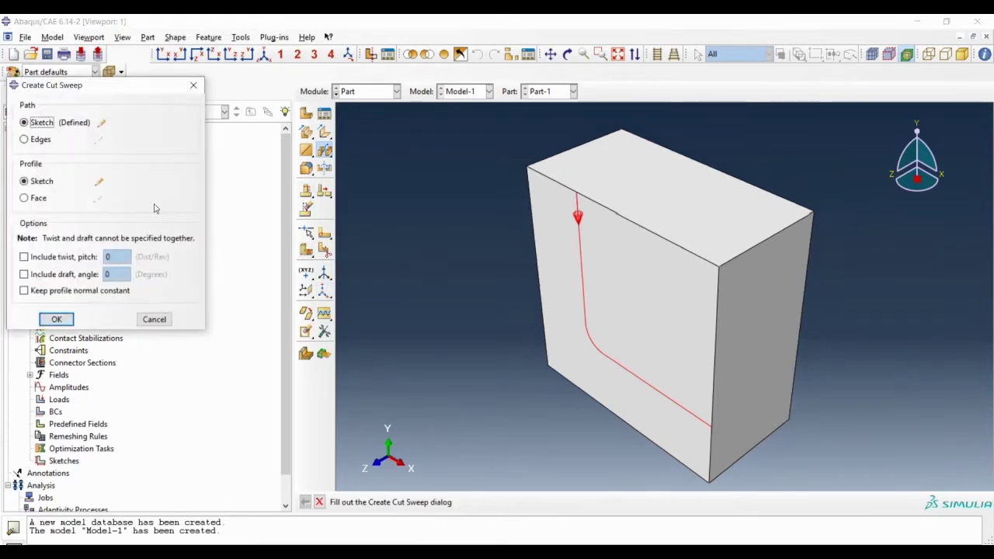
Start the sweep profile sketch on an auto-calculated plane, orienting the top edge of the block's side face vertical and on the right
click(99, 183)
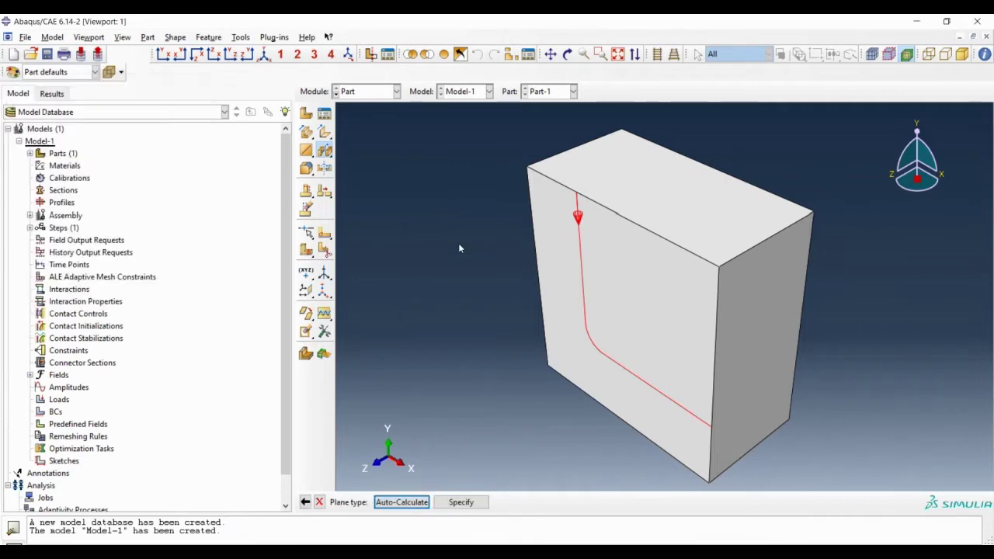
click(400, 502)
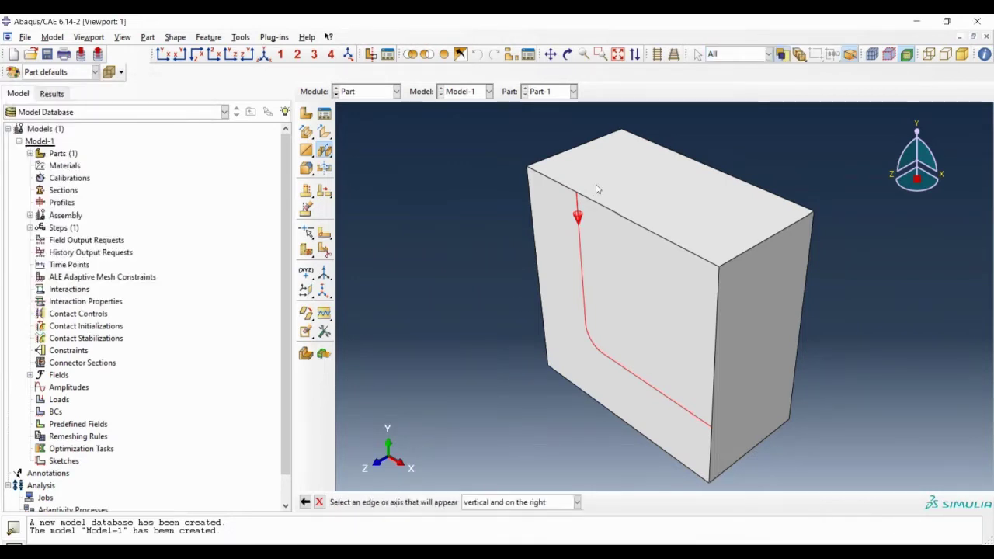
click(744, 252)
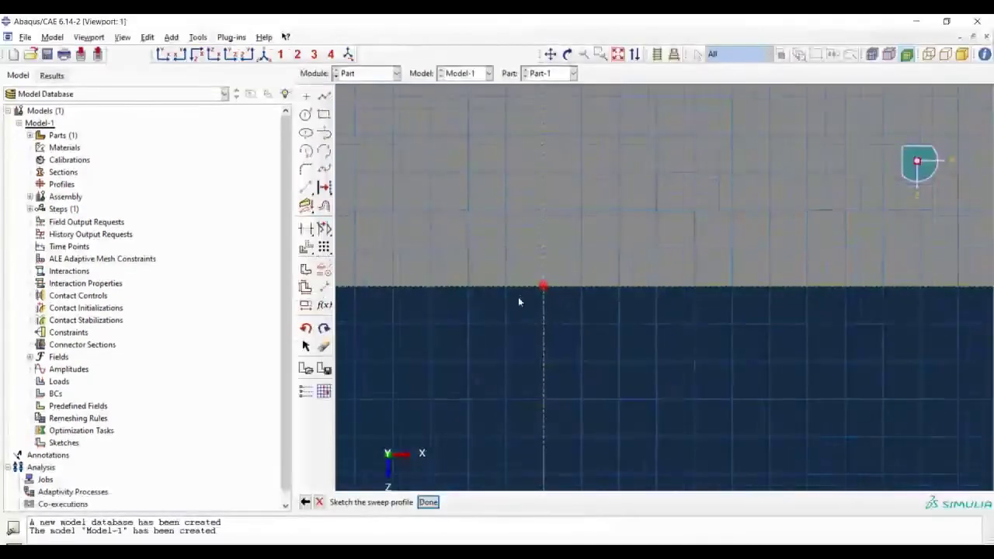
Draw the profile circle centred on the path's start point and dimension its radius to 0.01
click(306, 114)
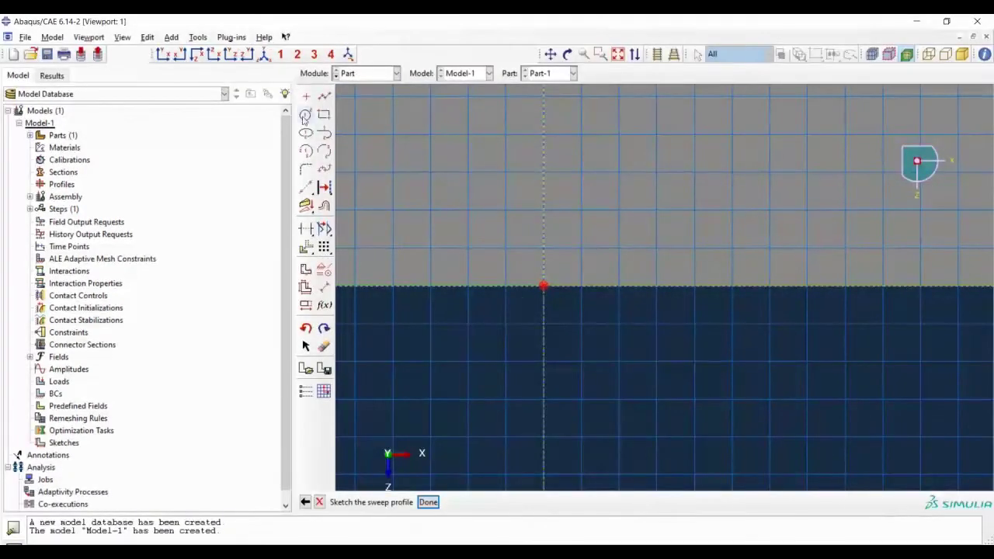
click(543, 287)
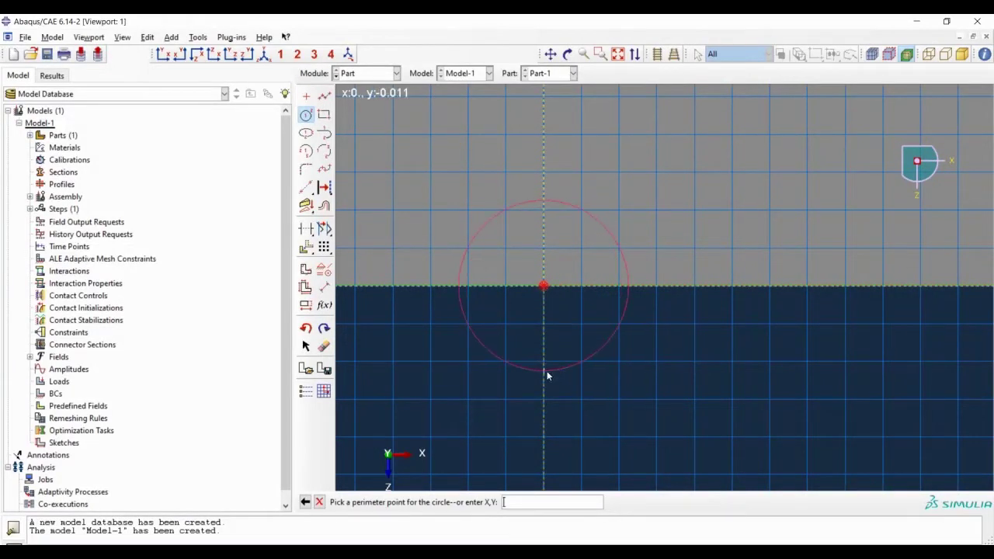
click(544, 370)
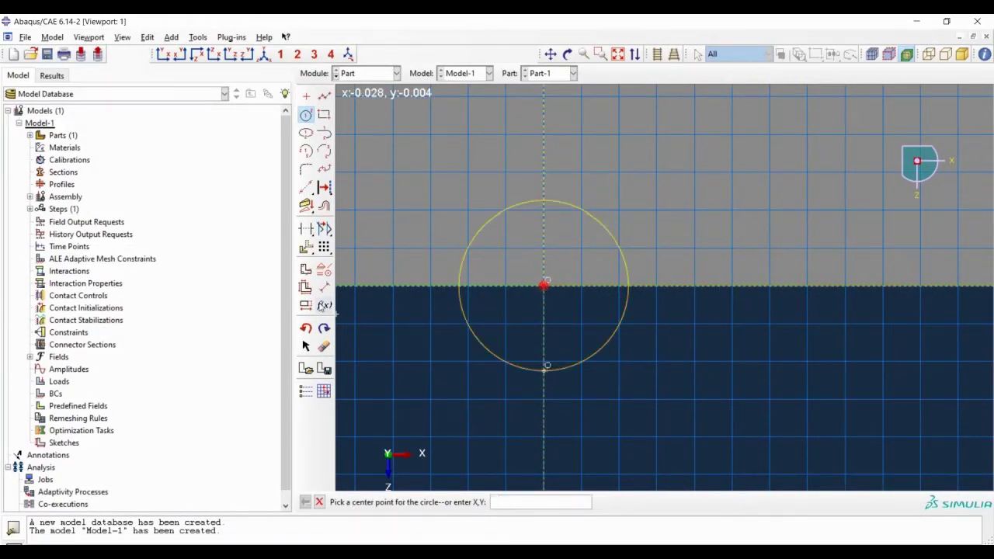
click(324, 287)
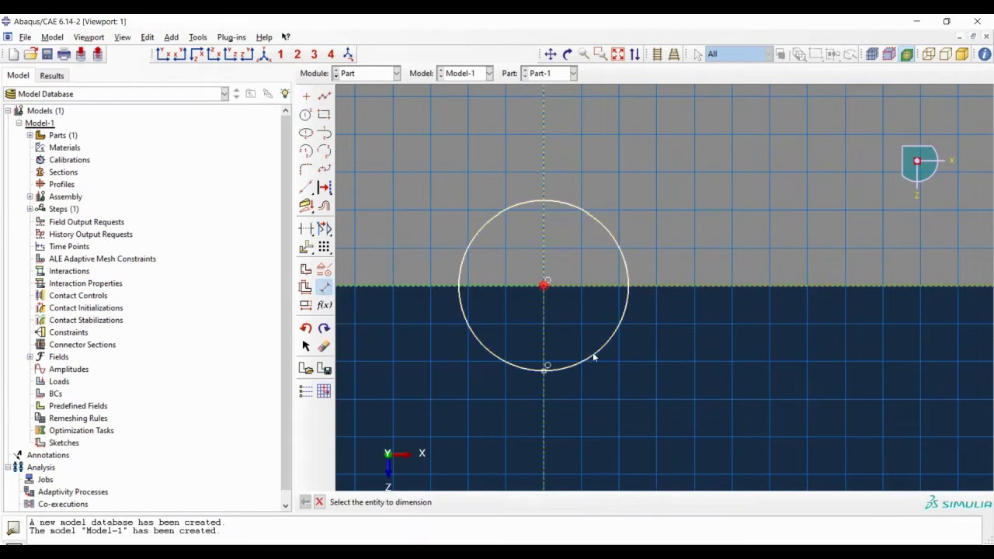
click(595, 357)
click(637, 387)
text(0.)
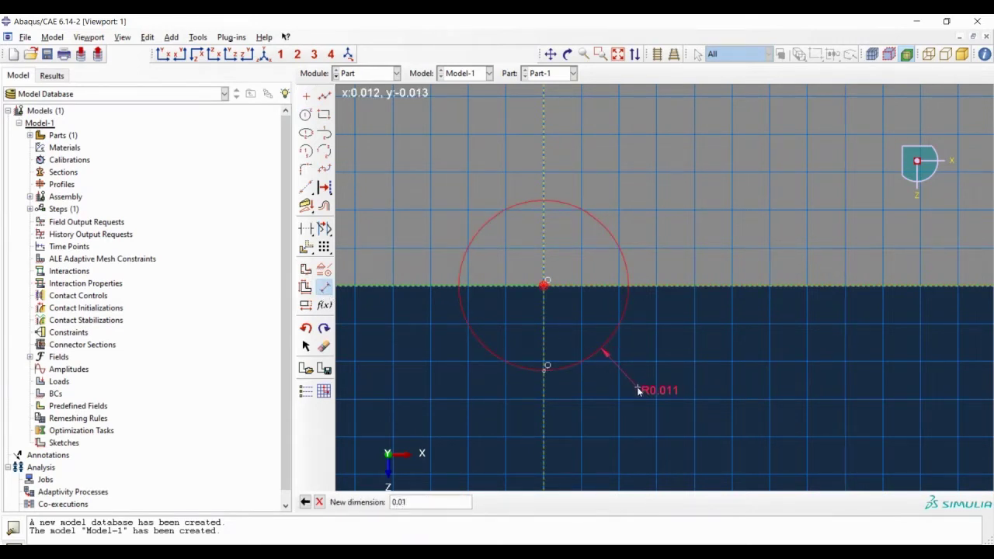
text(01)
key(Return)
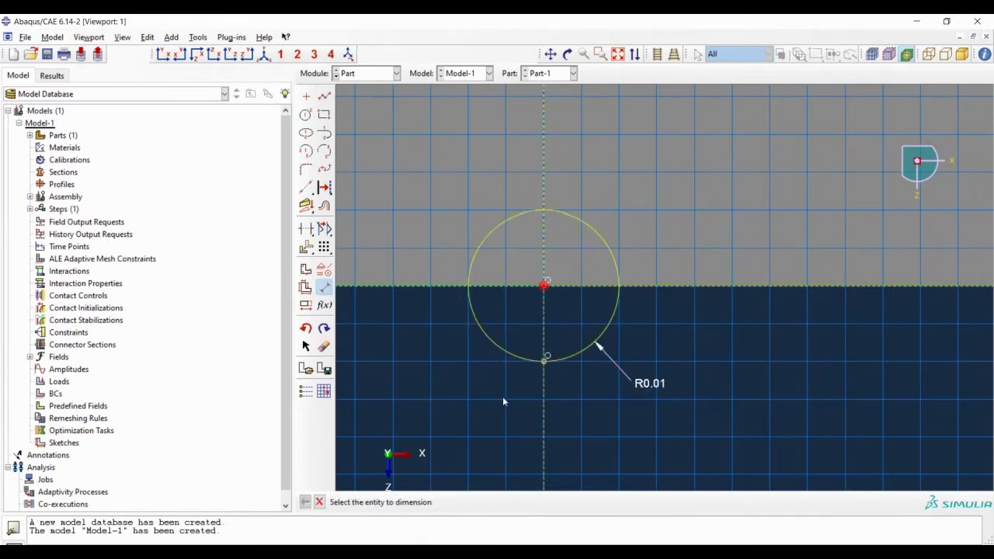
Finish the circular profile sketch and create the swept cut along the L-shaped path
click(318, 502)
click(428, 503)
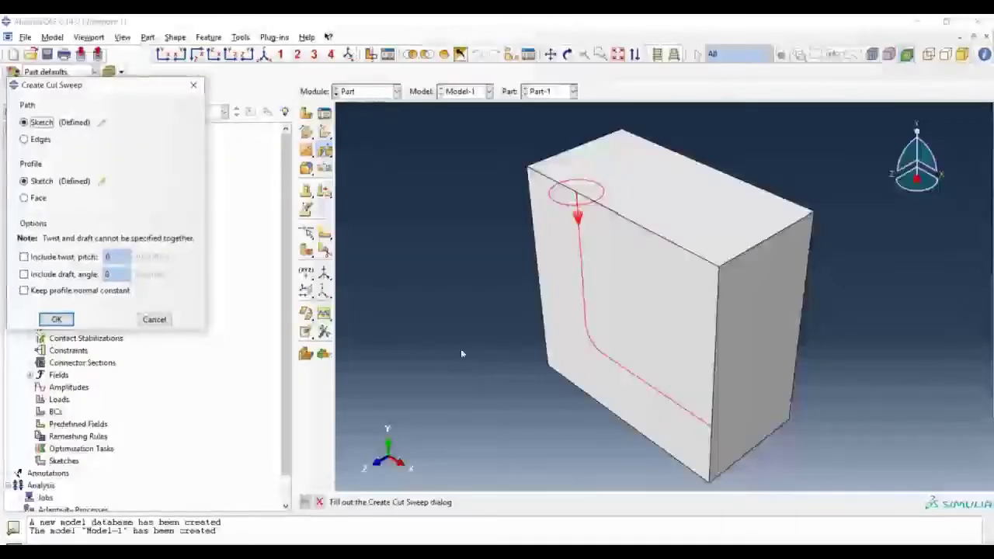
click(57, 321)
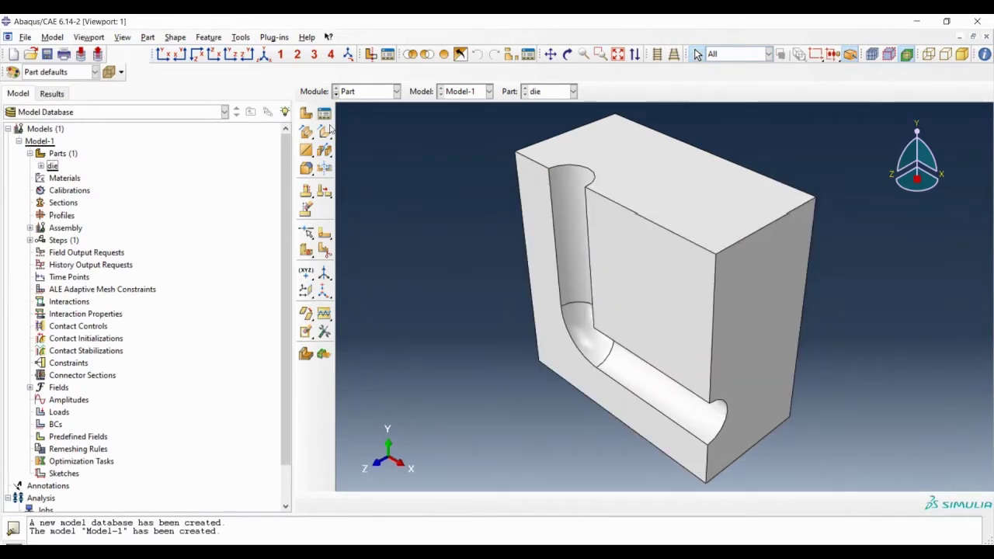
Create a 3D discrete rigid solid extrusion part named plunger with an approximate size of 0.2
click(305, 116)
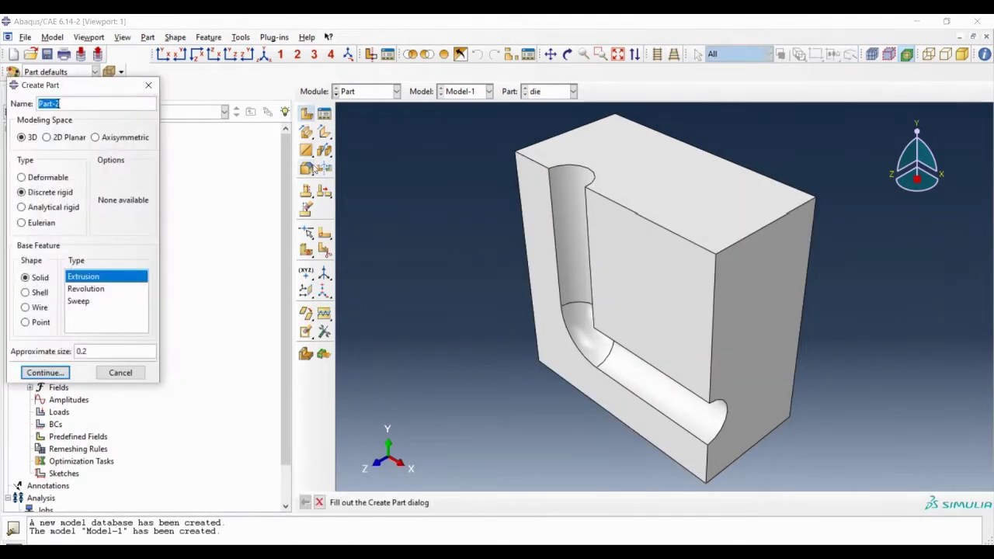
text(plunger)
click(48, 374)
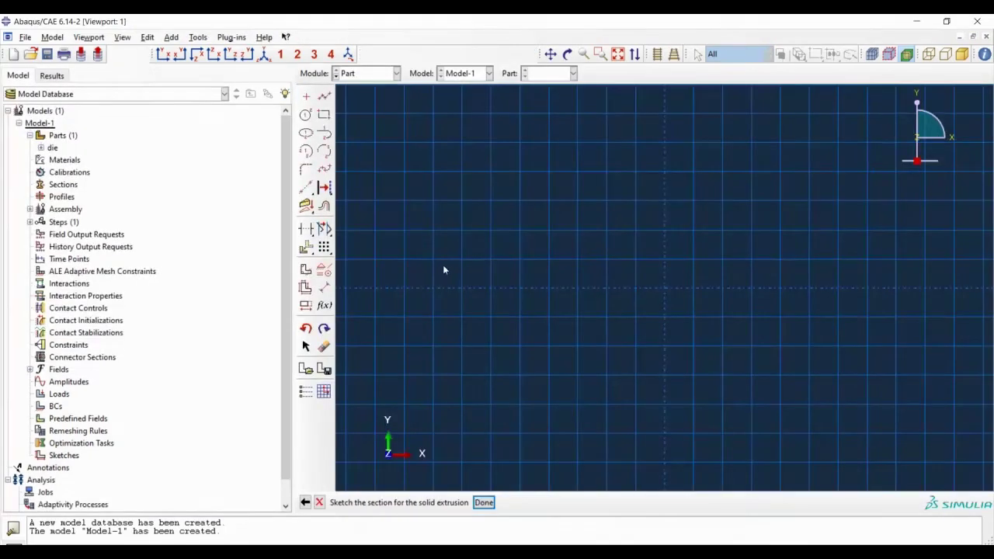
Sketch a circle of about 0.015 radius centred at the origin and a horizontal line across its full diameter
click(306, 114)
click(665, 289)
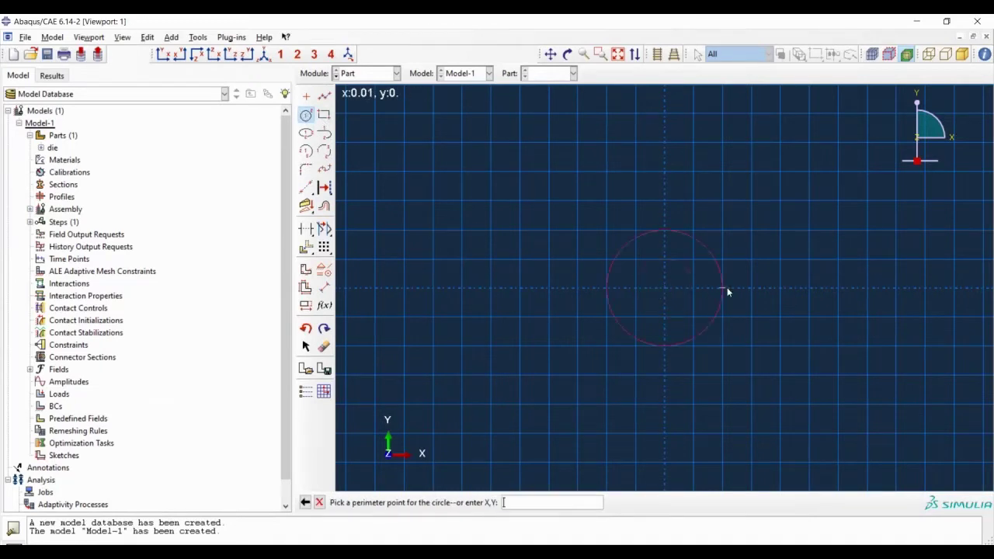
click(665, 201)
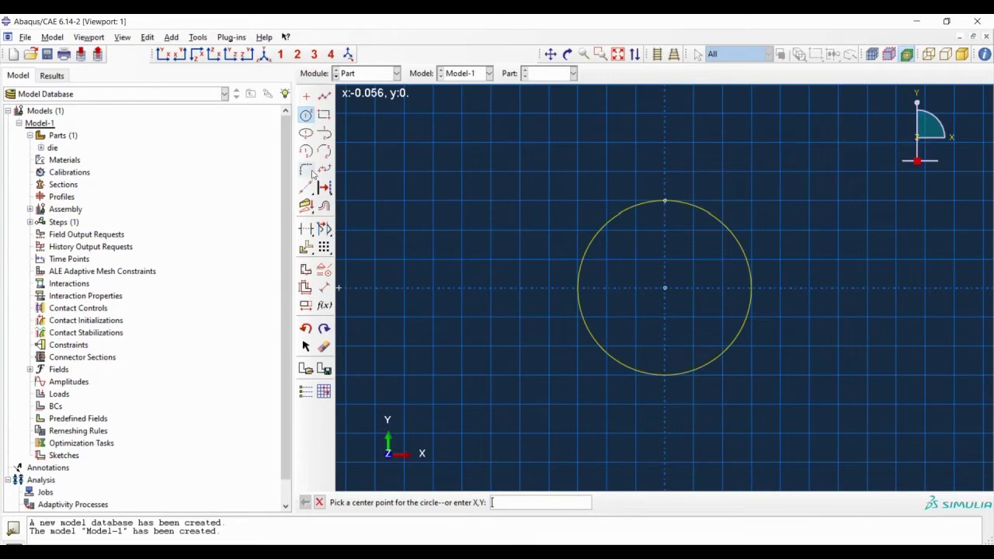
click(323, 97)
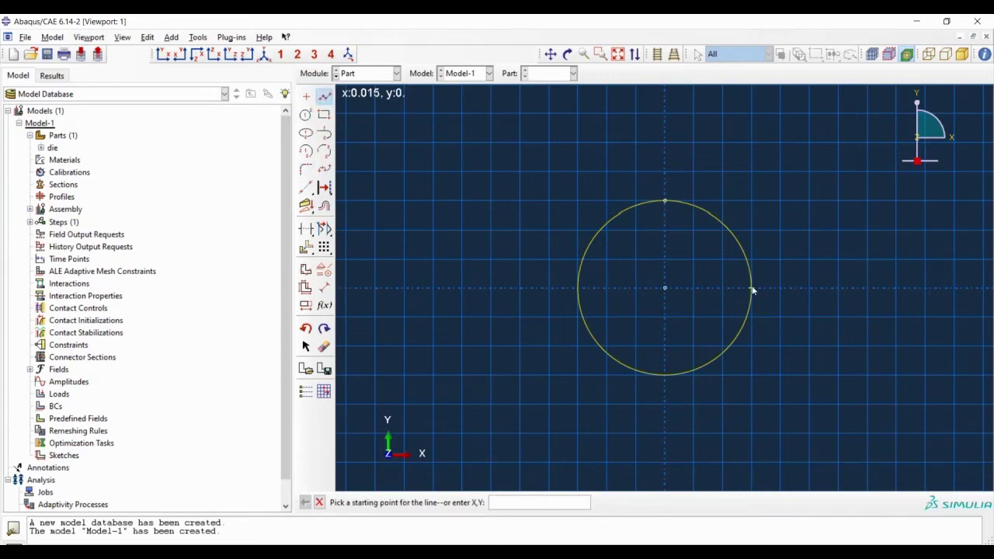
click(751, 288)
click(577, 289)
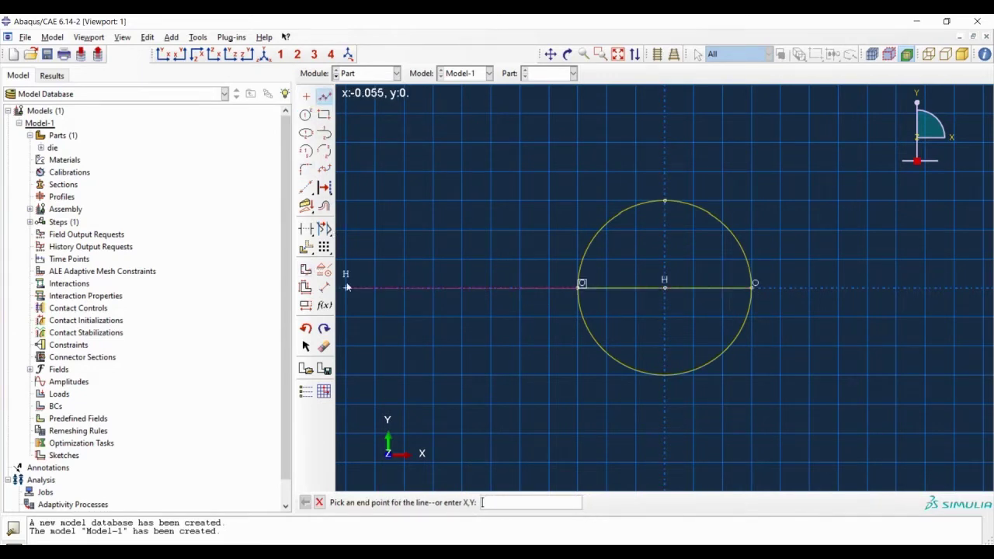
Dimension the plunger circle's radius to 0.01
click(323, 287)
click(630, 363)
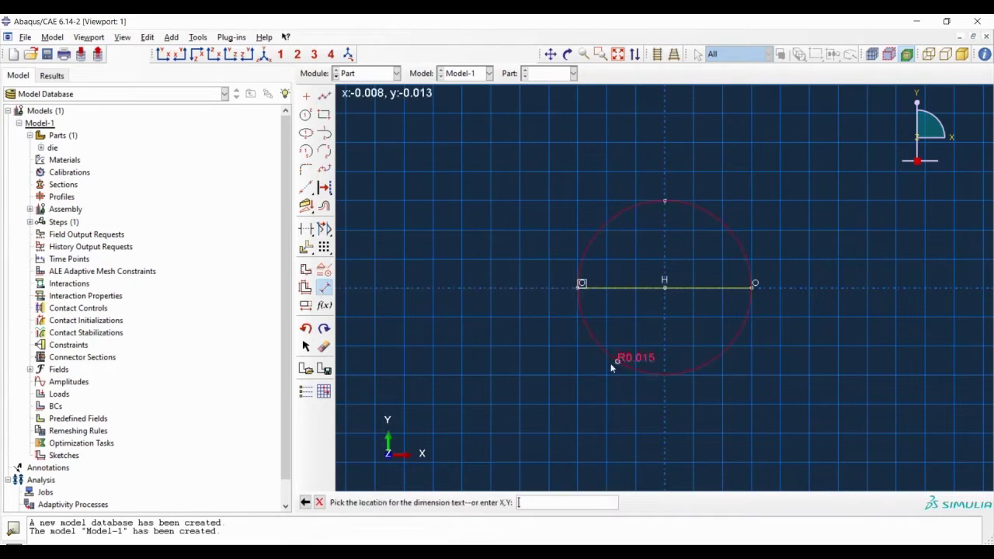
click(506, 382)
text(0)
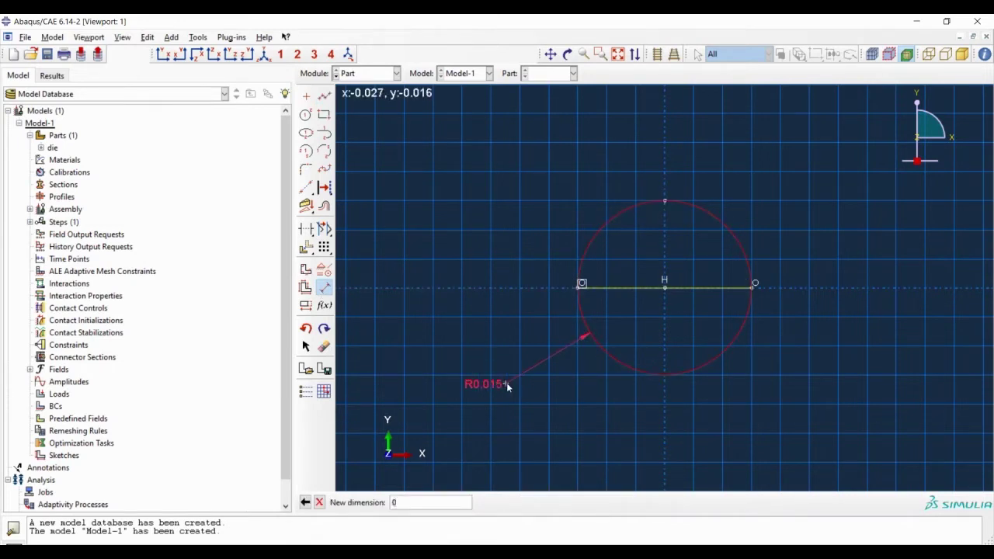
text(.01)
key(Return)
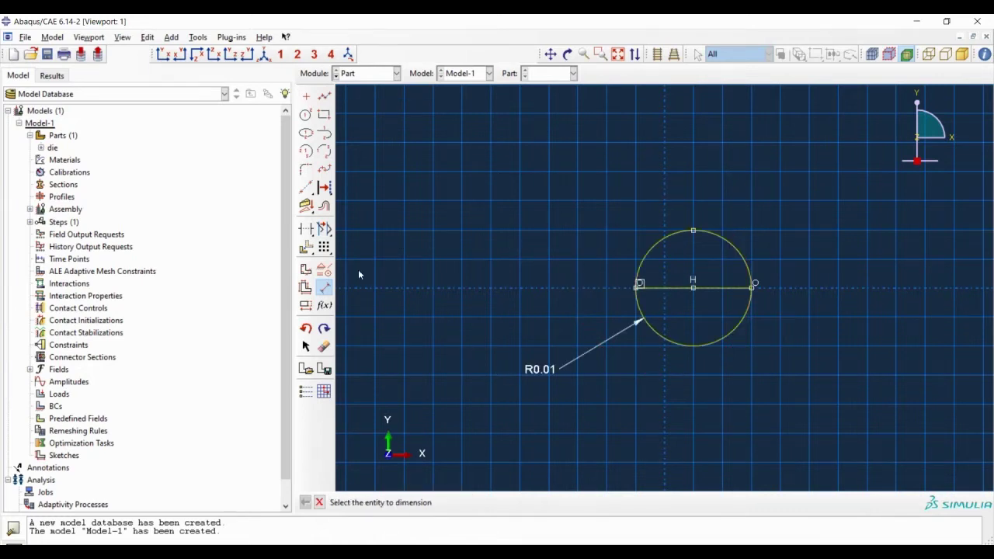
Trim away the upper half of the plunger circle above the diameter line
click(306, 229)
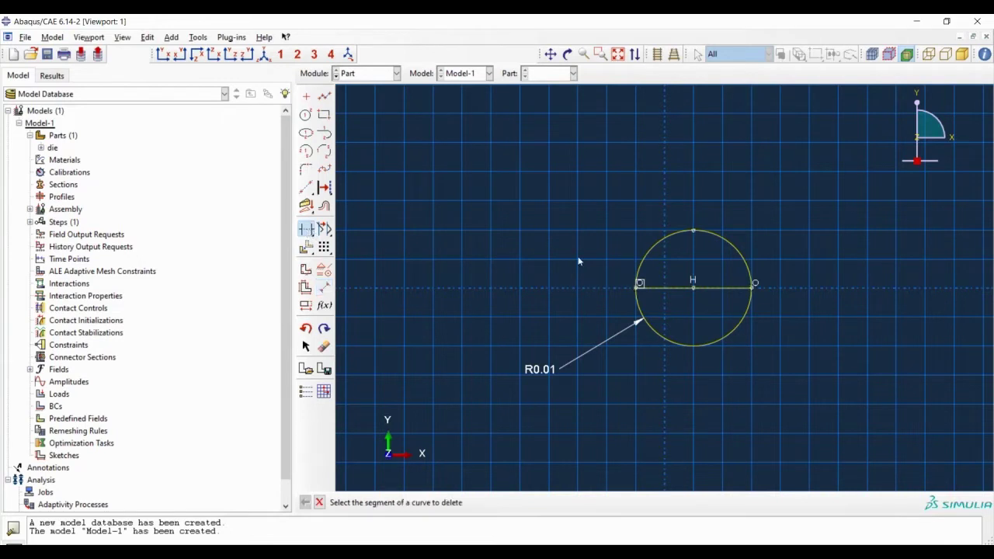
click(655, 245)
click(734, 245)
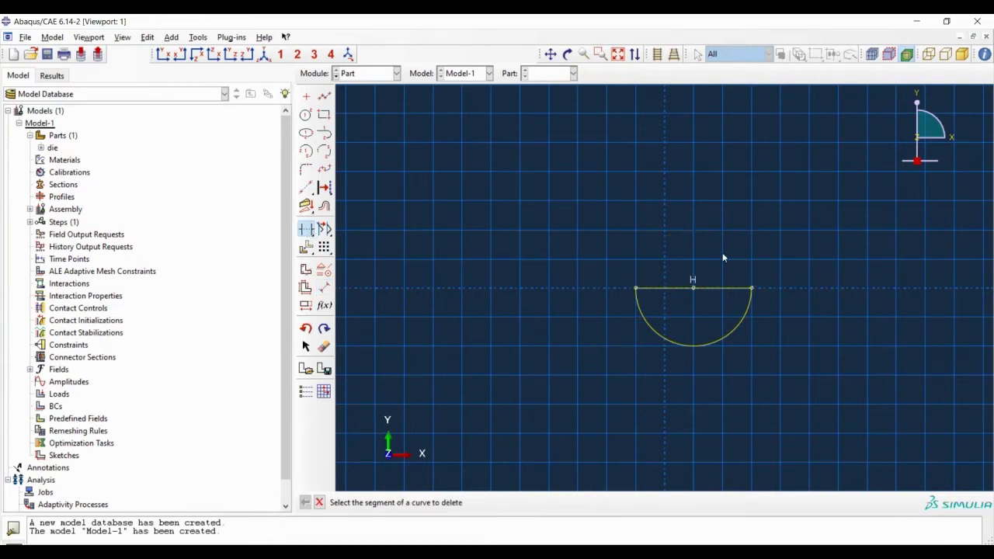
Add a radius dimension of 0.01 to the remaining lower semicircular arc
click(324, 287)
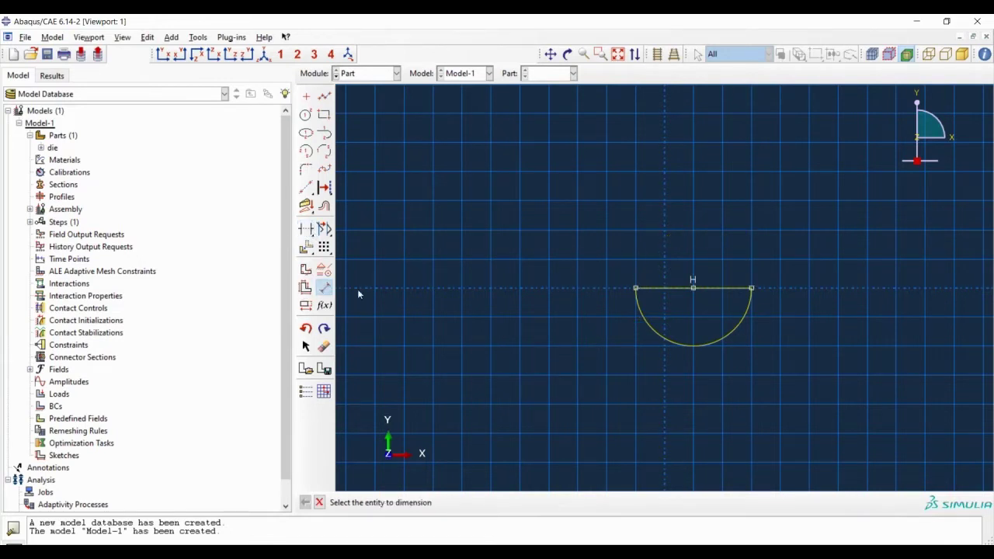
click(649, 328)
click(590, 342)
key(Return)
key(Escape)
Finish the semicircle sketch and extrude the plunger to a depth of 0.01
middle_click(446, 396)
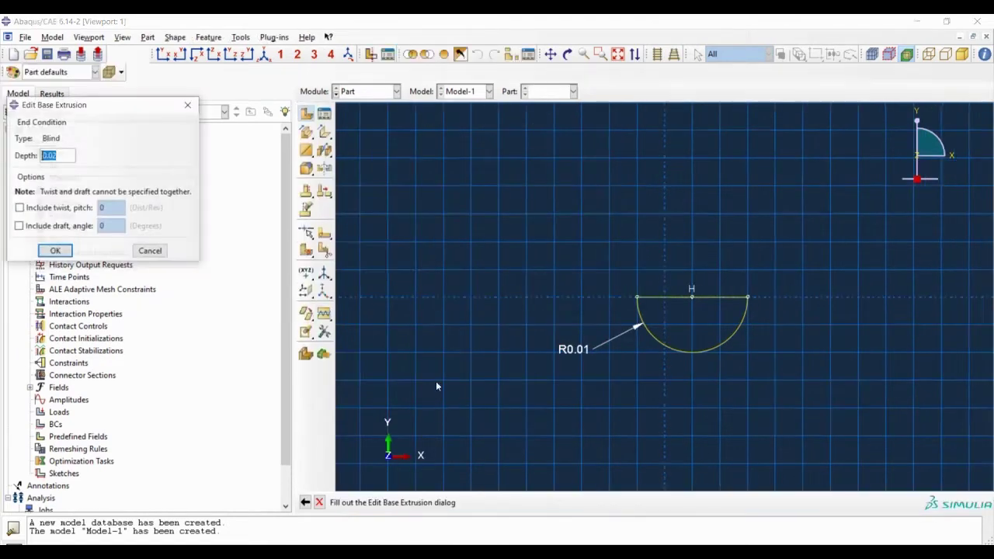
text(0.01)
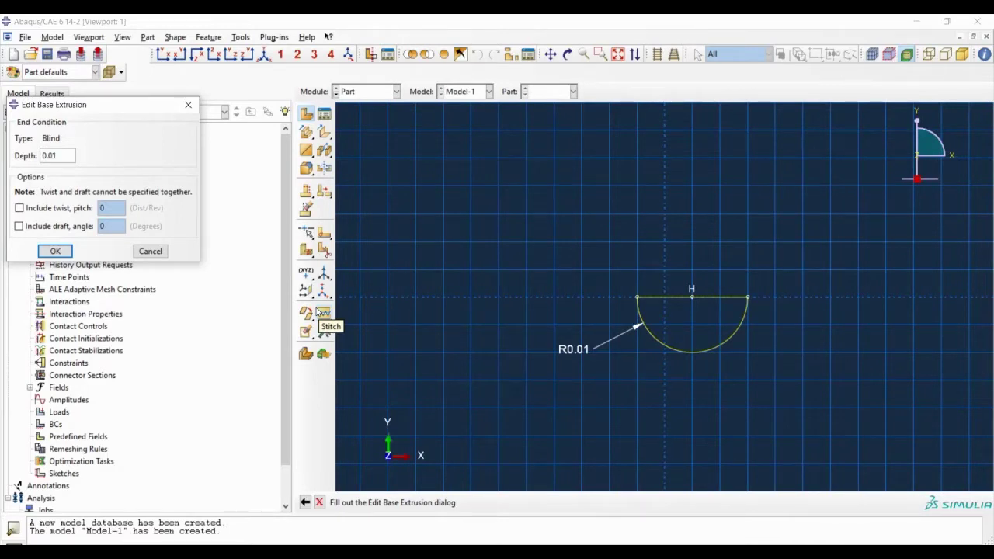
key(Return)
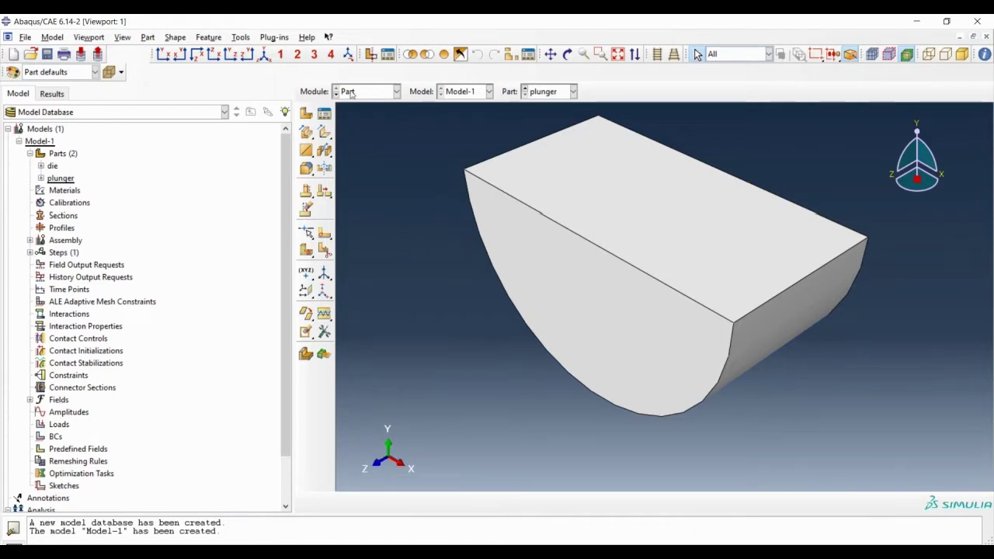
Create a 3D deformable solid extrusion part named sample with an approximate size of 0.2
click(306, 113)
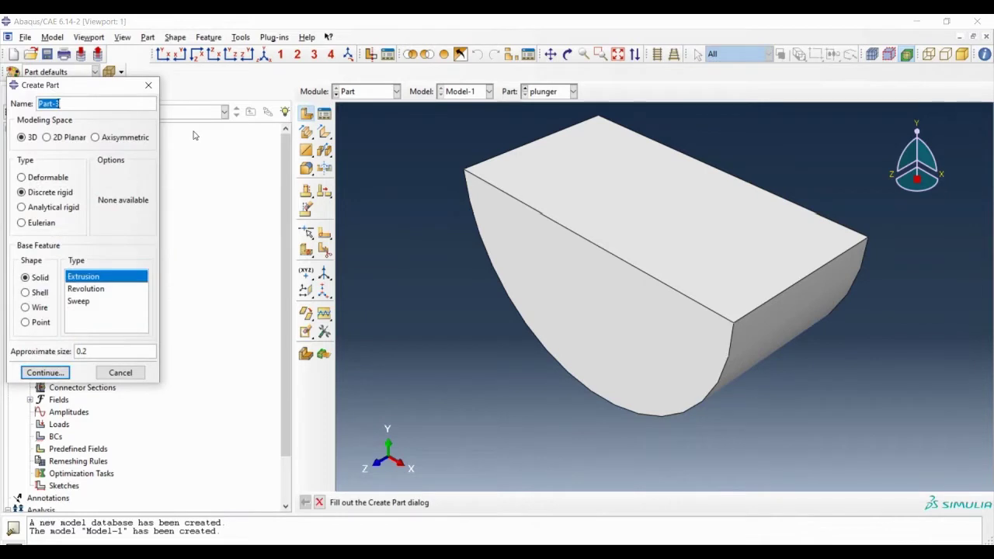
text(lampl)
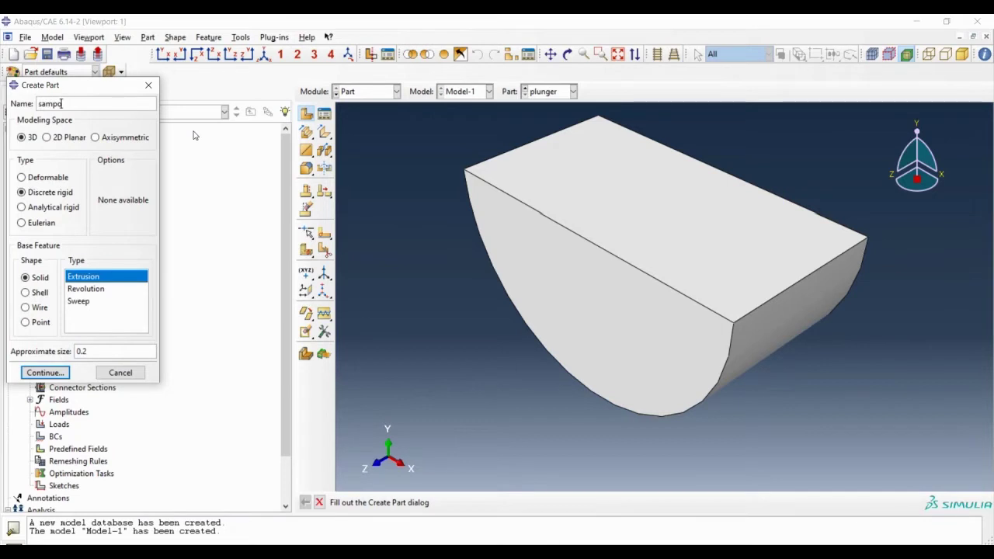
key(BackSpace)
text(le)
click(42, 181)
click(43, 373)
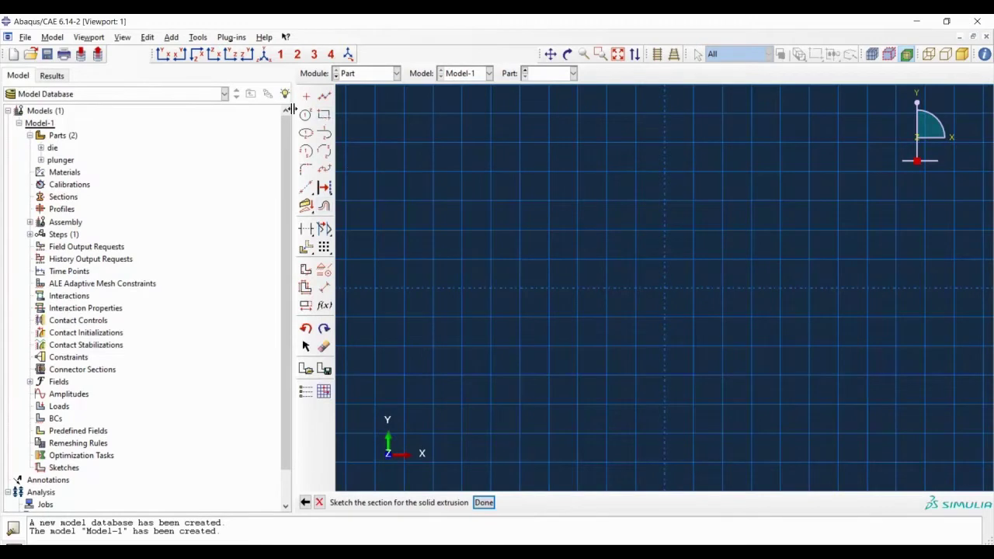
Sketch a circle of about 0.01 radius centred at the origin and a horizontal line across its full diameter
click(306, 115)
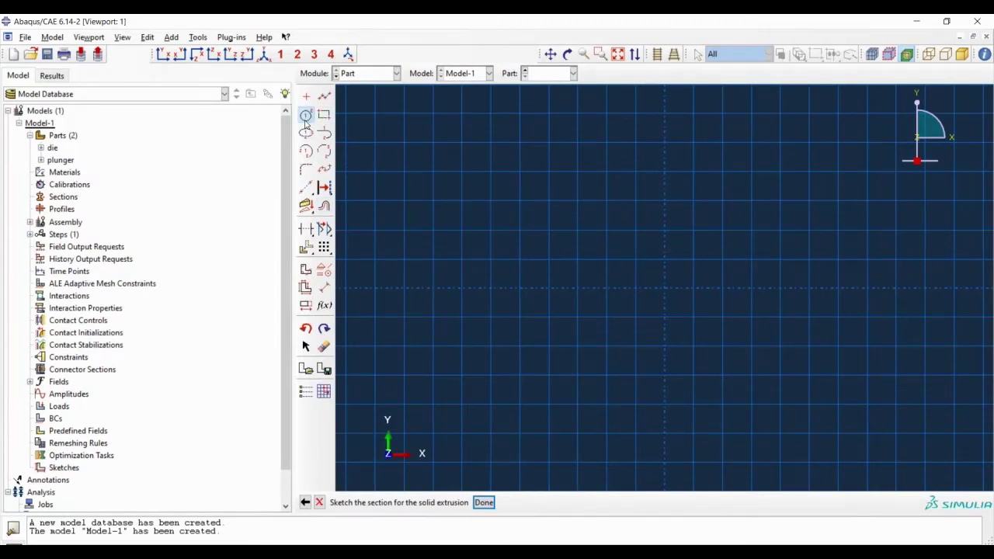
click(666, 292)
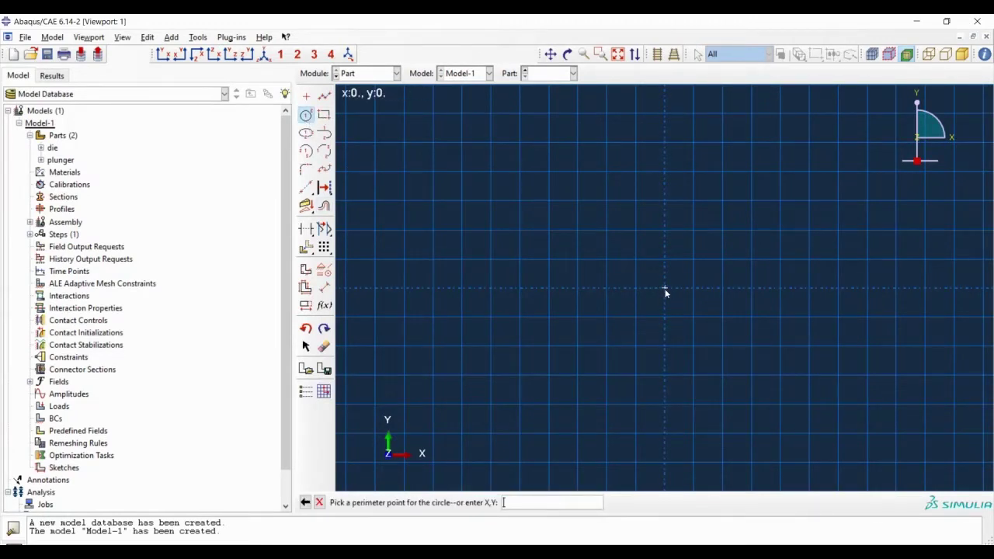
click(666, 231)
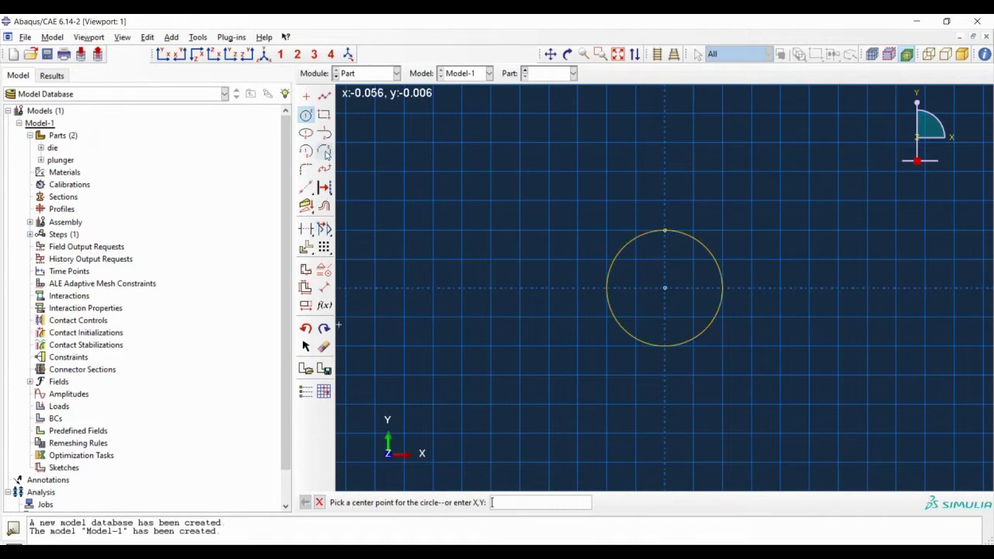
click(324, 95)
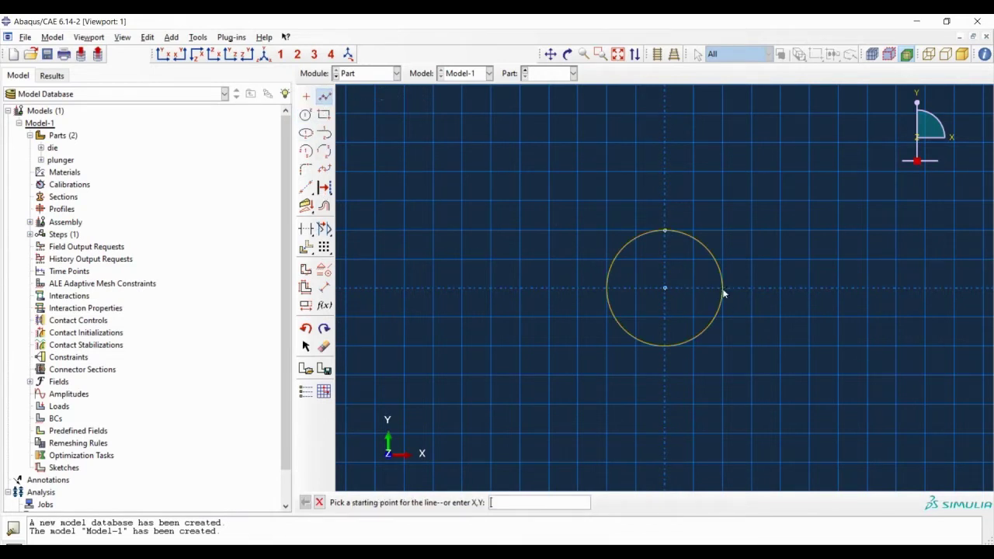
click(722, 288)
click(607, 288)
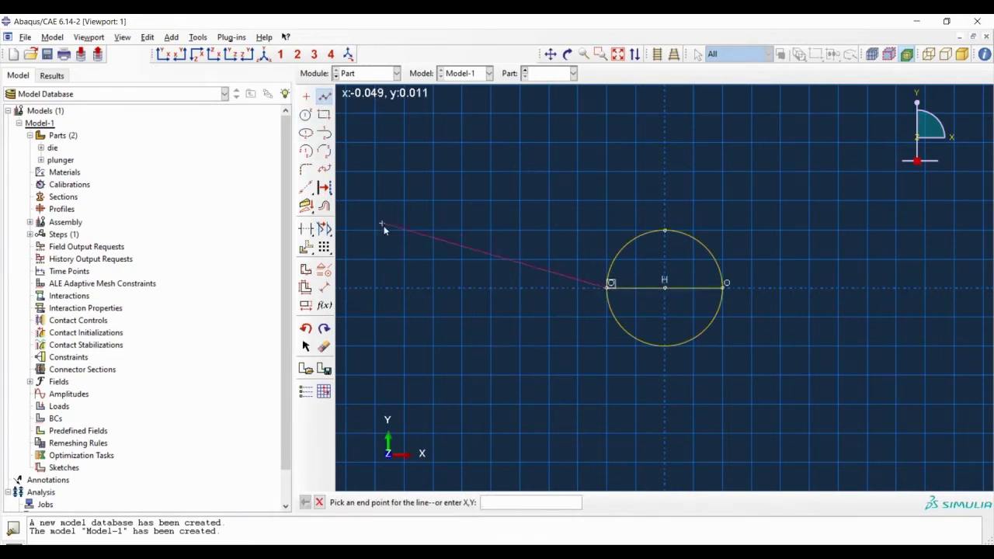
key(Escape)
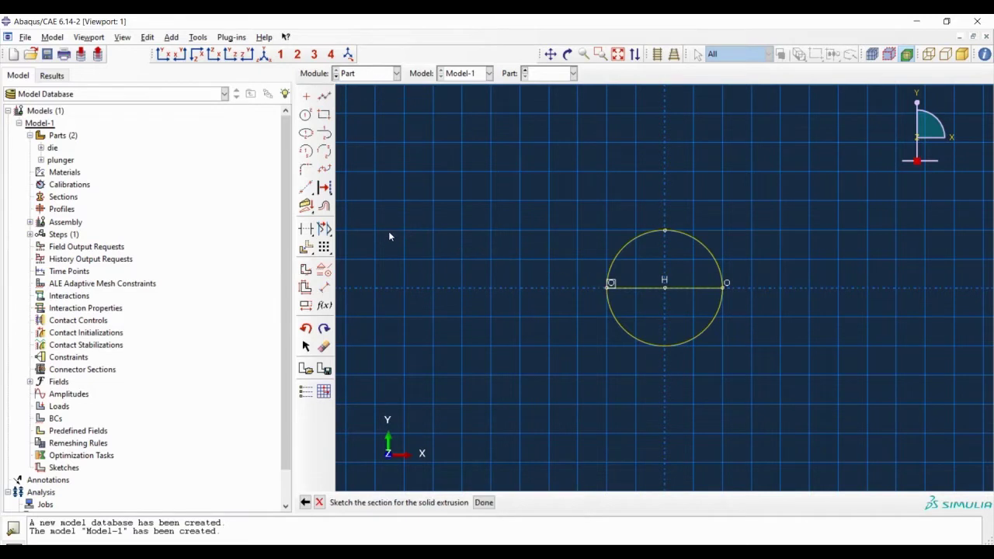
Trim away both upper arc segments of the circle above the horizontal line
click(306, 229)
click(627, 243)
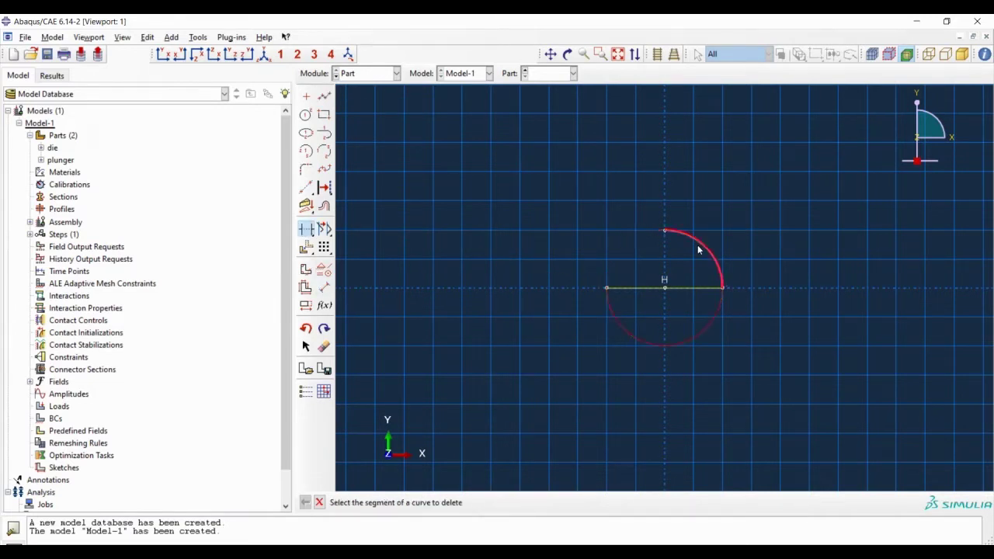
click(700, 247)
Add a radius dimension of 0.01 to the lower semicircular arc of the sample sketch
click(325, 289)
click(692, 342)
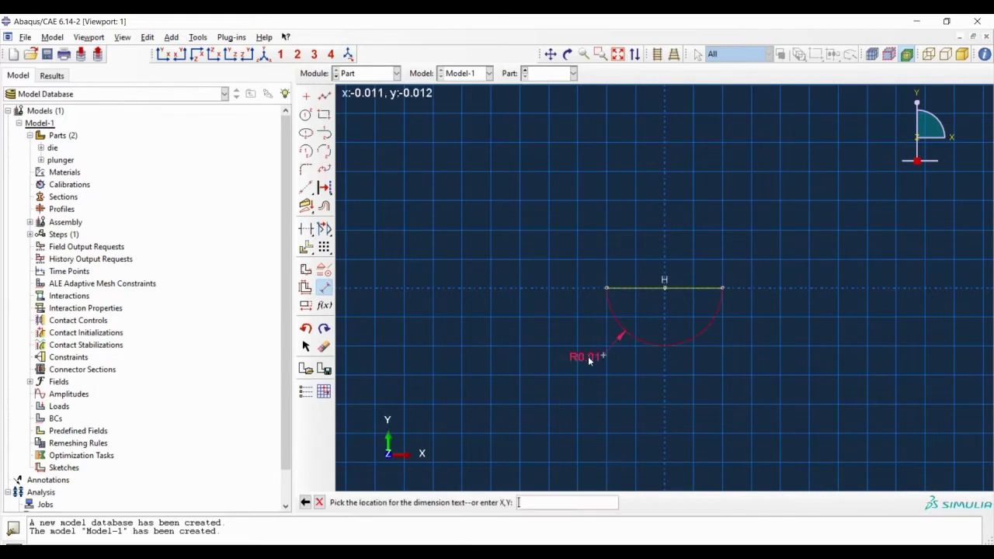
click(507, 366)
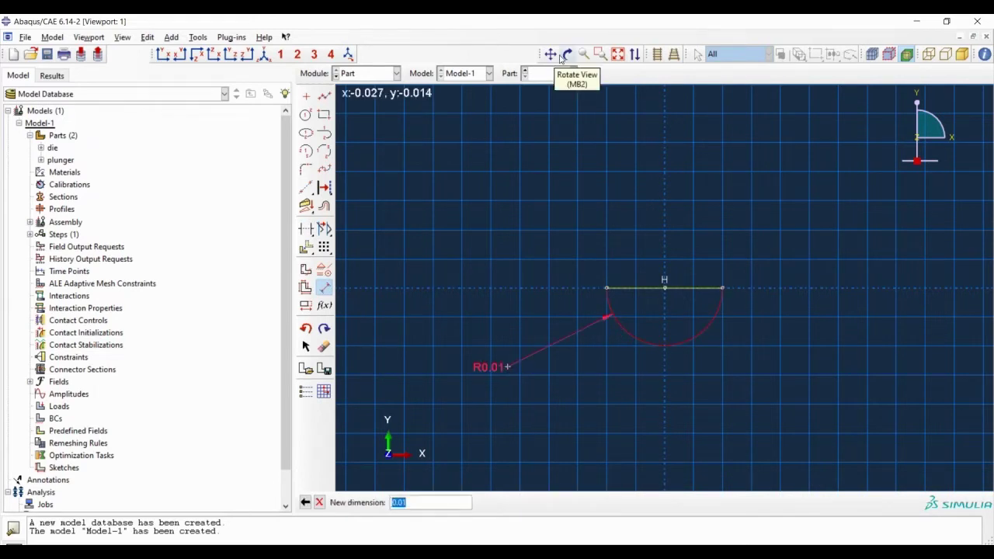
text(0.0)
key(Return)
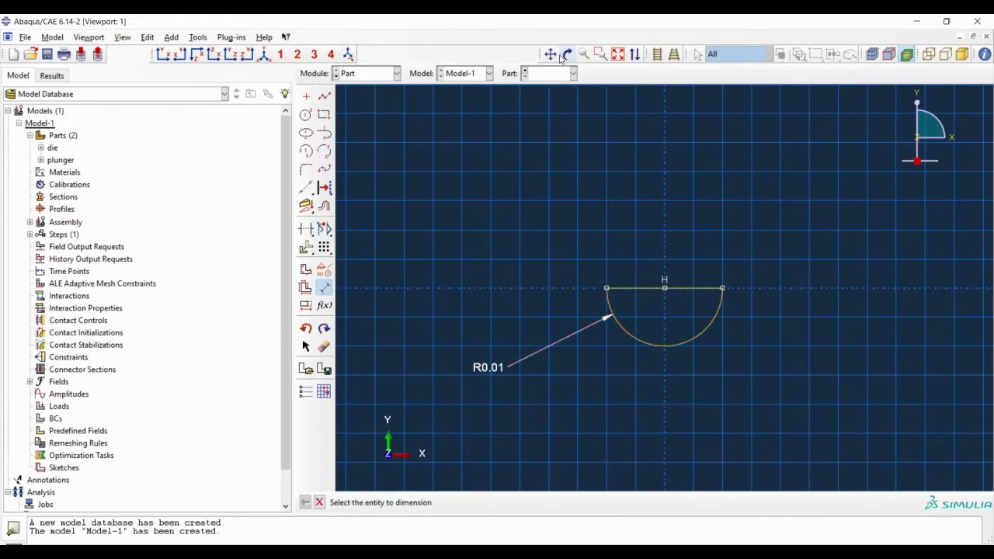
Finish the semicircle sketch and extrude the sample to a depth of 0.05
middle_click(471, 192)
text(0.05)
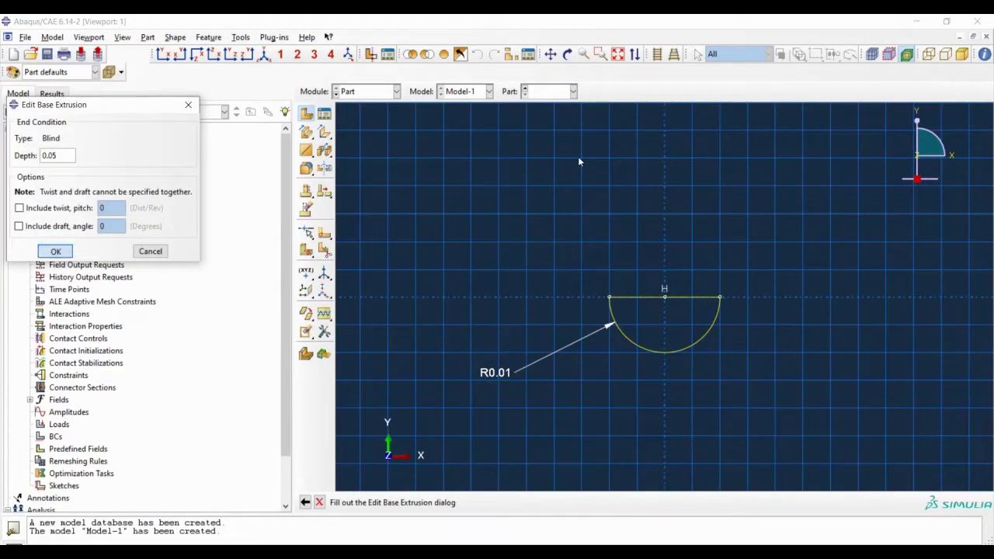
key(Return)
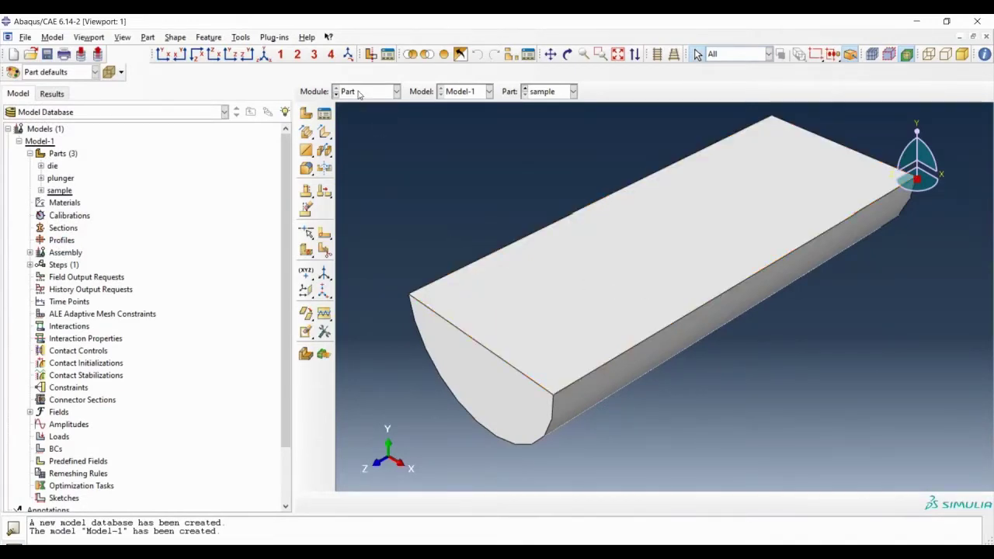
Display the plunger part and convert its solid cell into a shell with the Shell From Solid feature
click(524, 88)
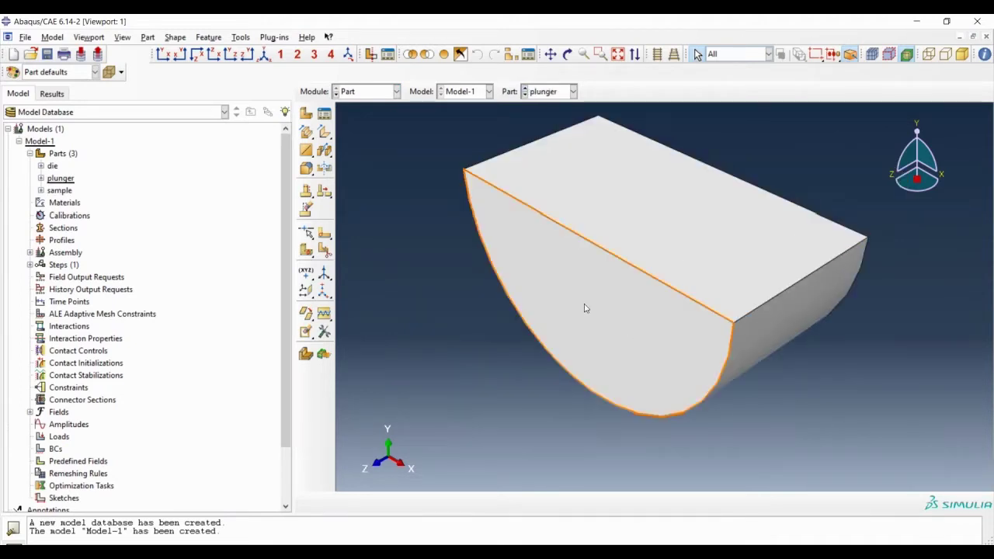
click(176, 37)
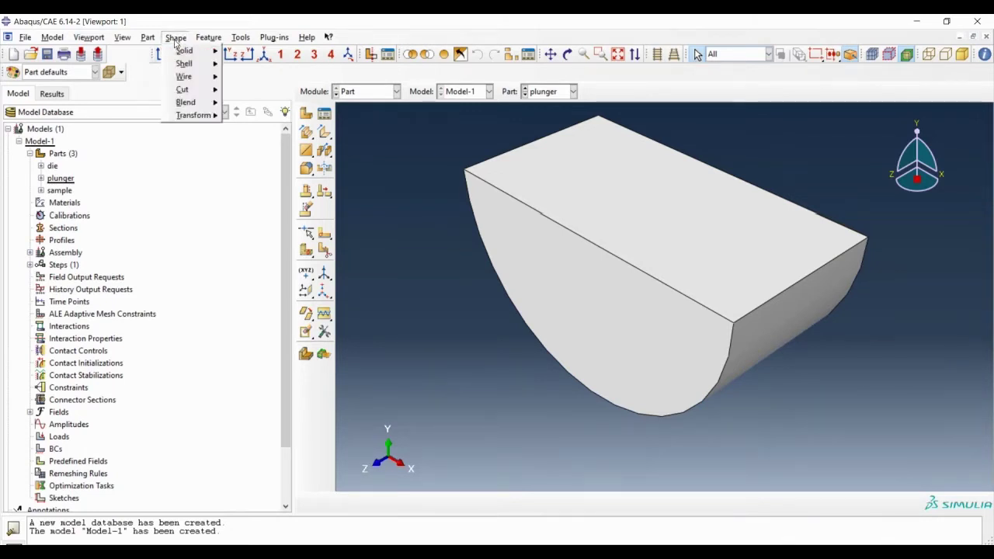
mouse_move(180, 48)
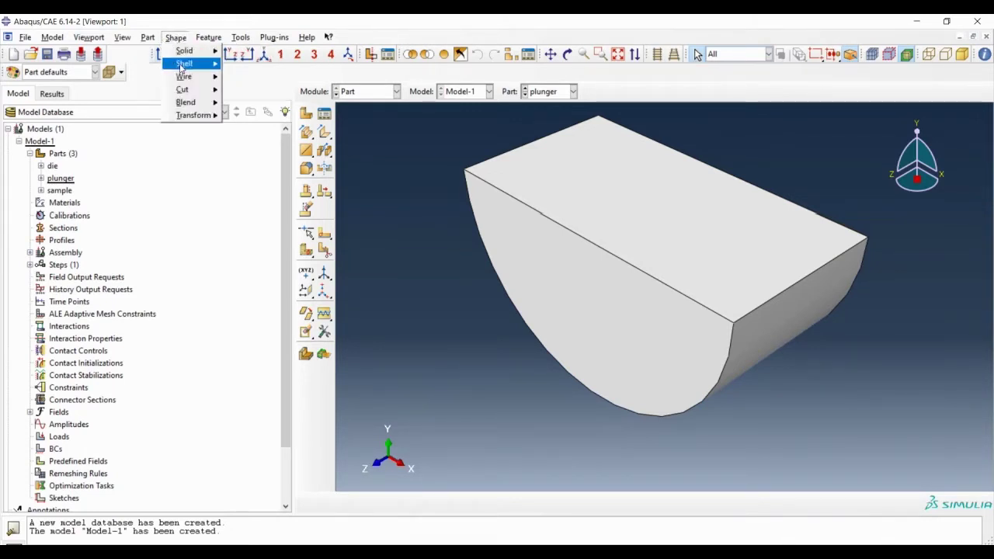
mouse_move(213, 65)
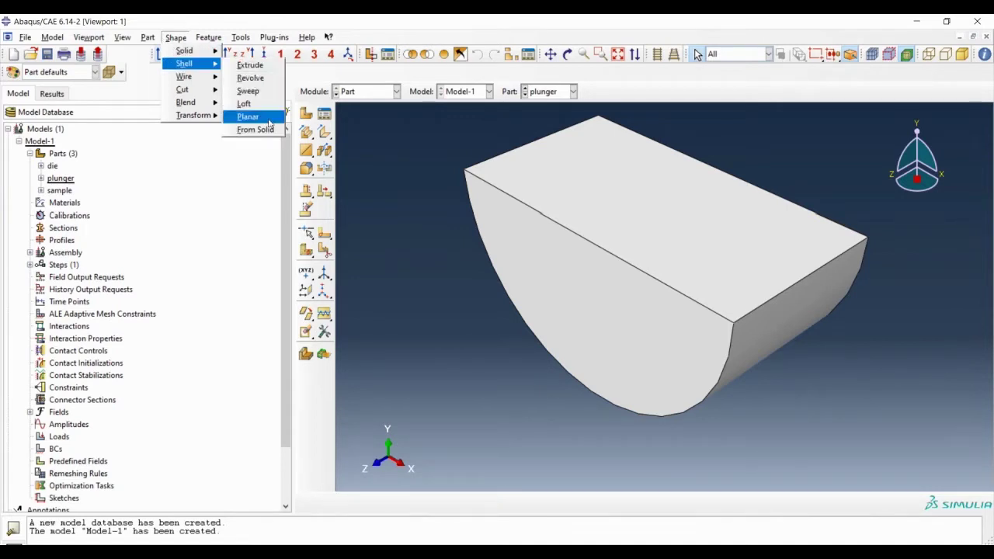
click(256, 129)
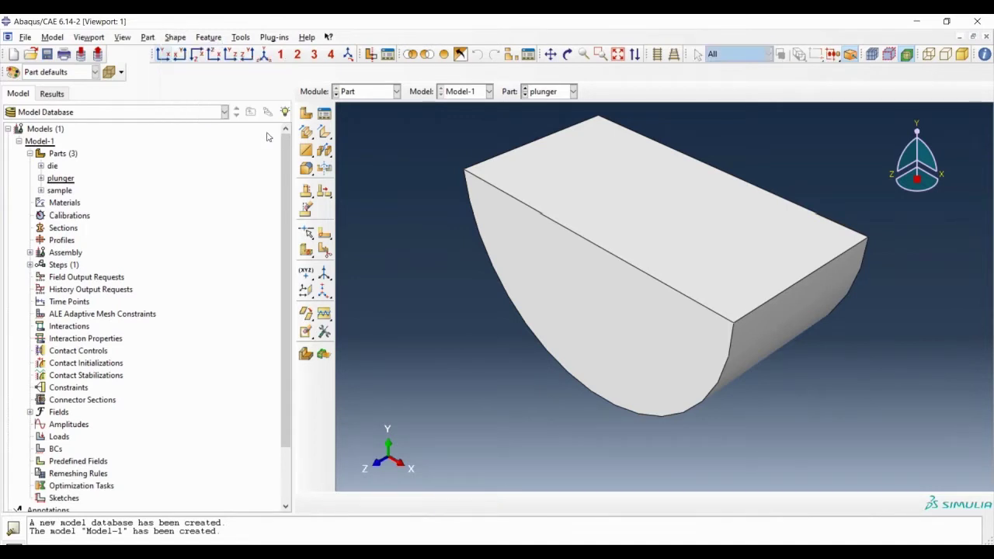
click(617, 362)
middle_click(436, 321)
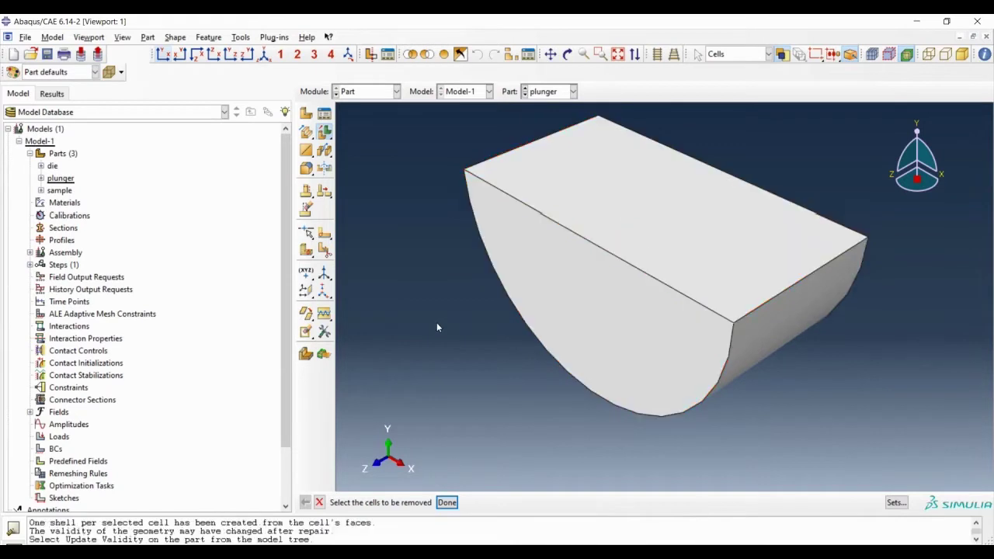
click(447, 503)
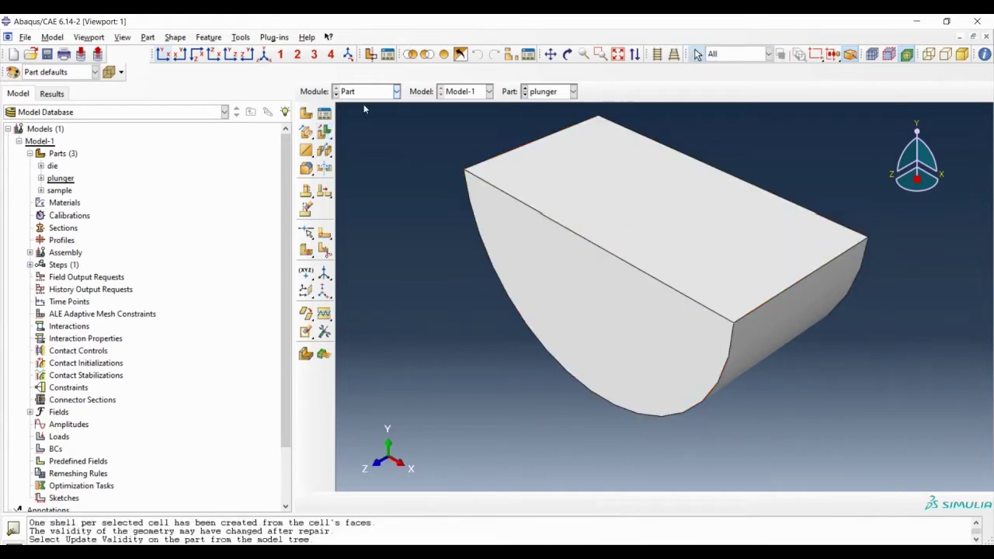
Create a reference point on the plunger at the midpoint of a semicircular end face's straight edge
ctrl+alt+drag(466, 324, 535, 143)
ctrl+alt+drag(586, 349, 510, 315)
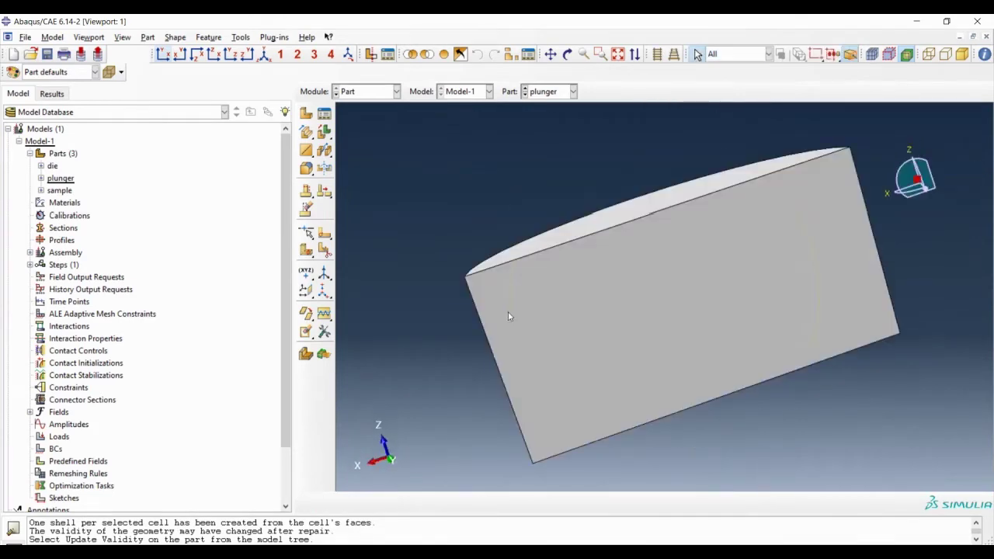
ctrl+alt+drag(852, 318, 448, 189)
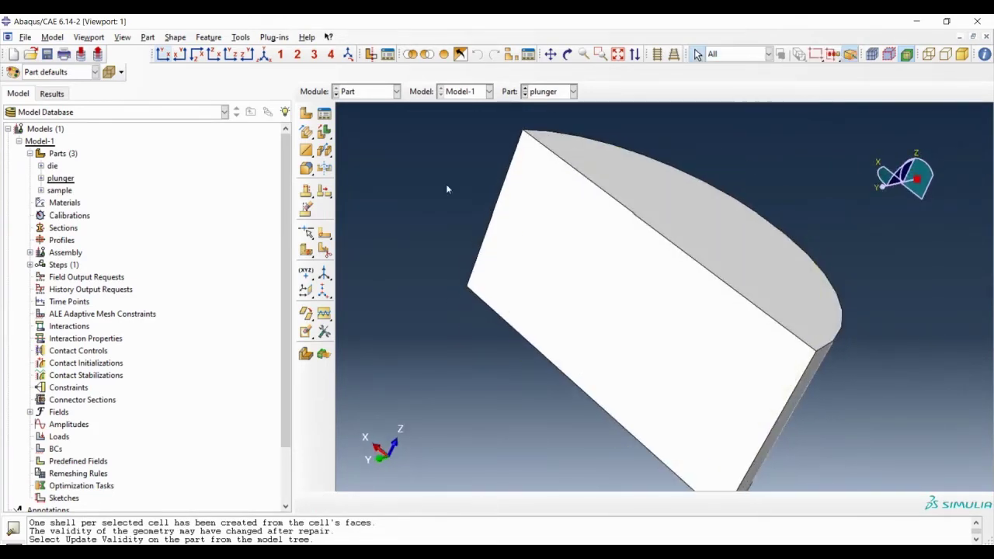
click(211, 38)
click(212, 37)
click(240, 37)
click(267, 62)
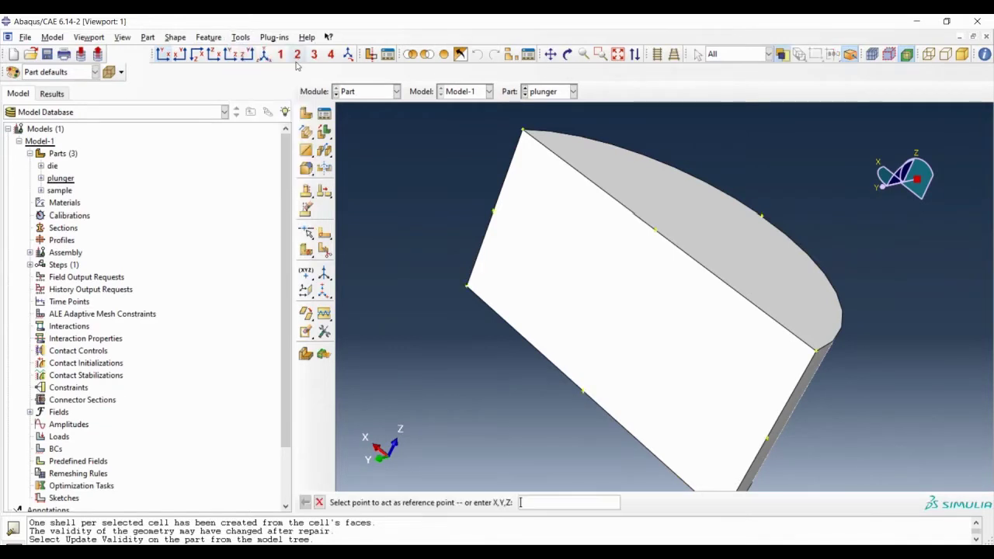
click(656, 230)
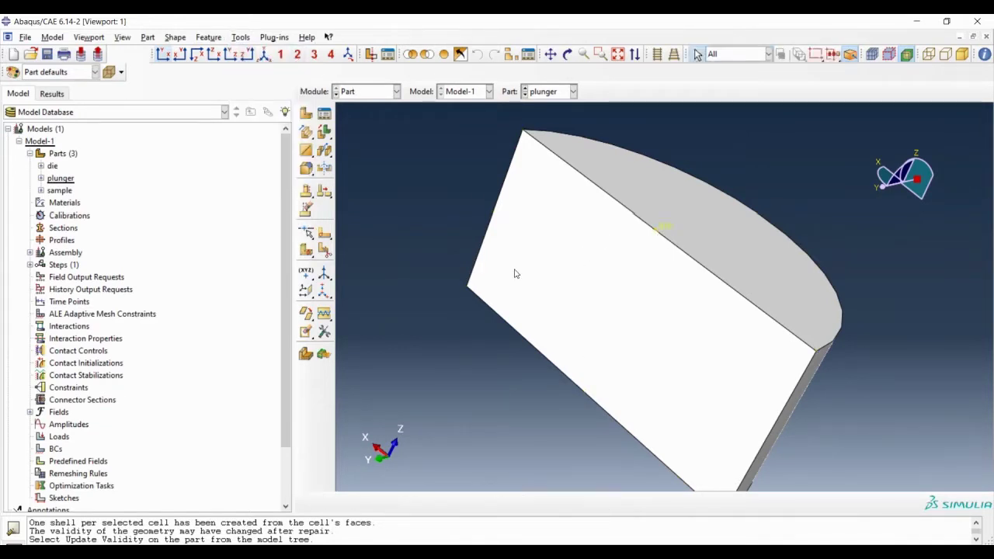
Display the die part and convert its solid cell into a shell with the Shell From Solid feature
click(546, 92)
click(539, 106)
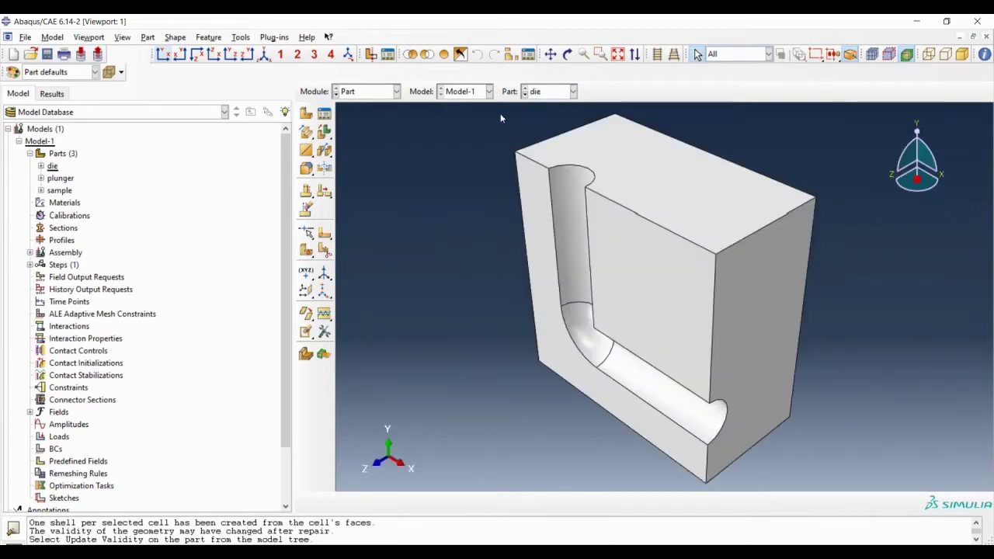
click(178, 39)
mouse_move(191, 67)
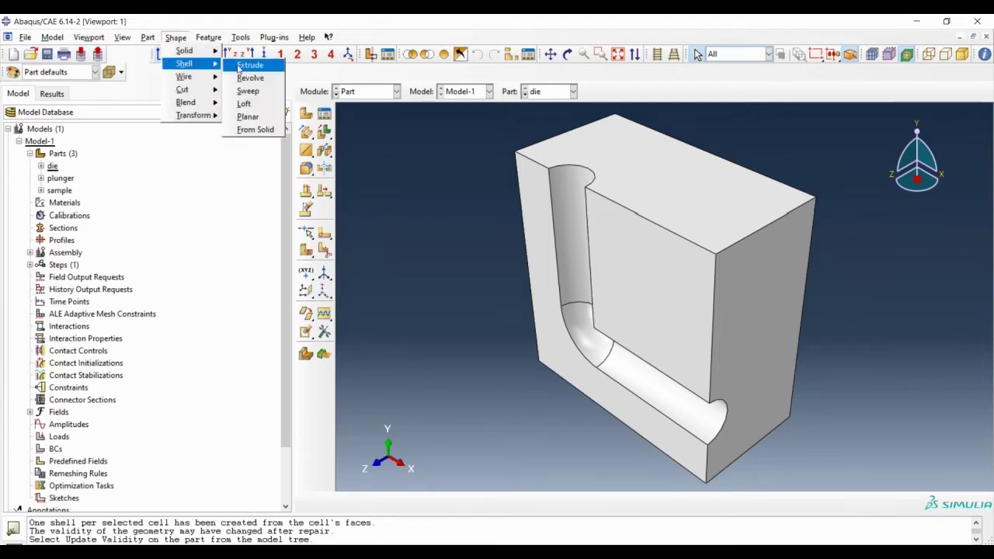
click(255, 129)
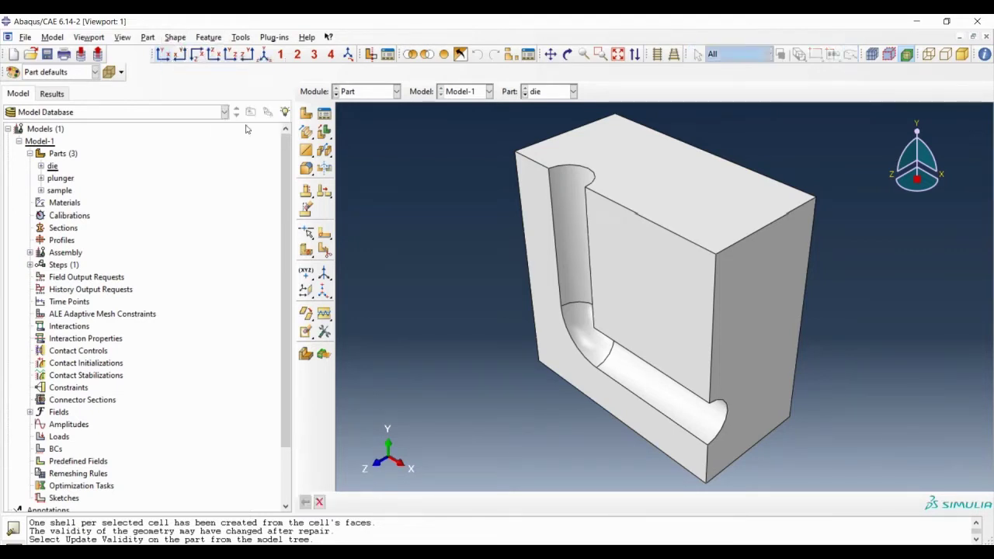
click(680, 307)
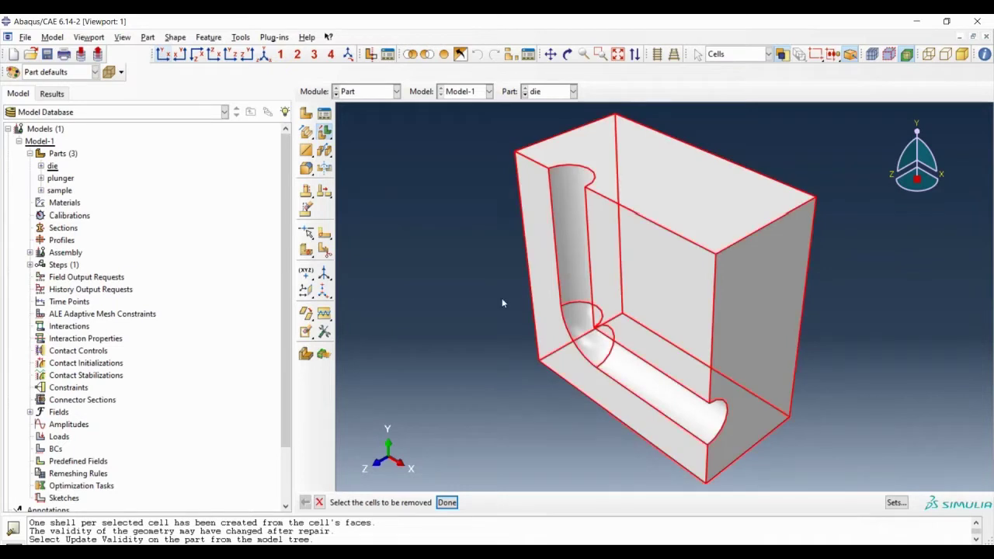
middle_click(411, 282)
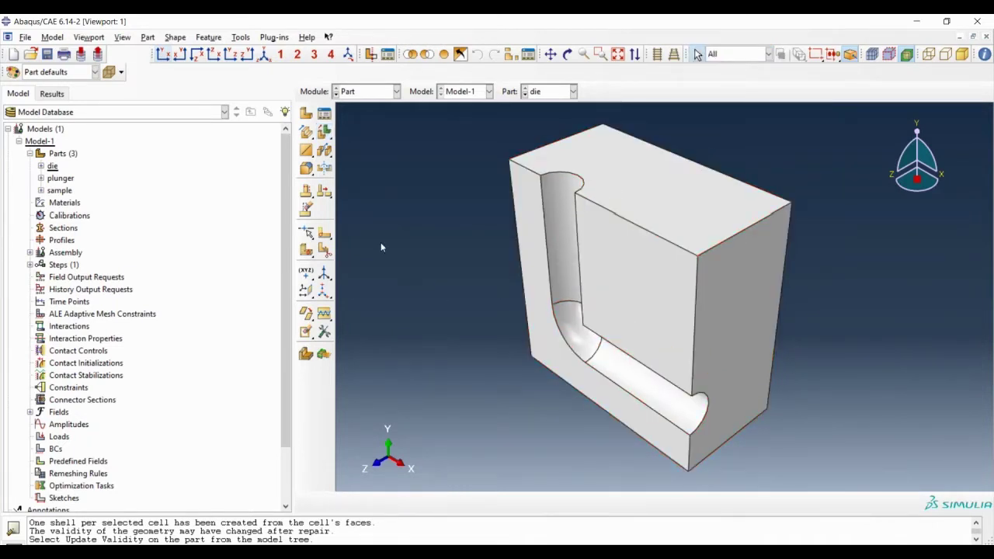
Create a reference point on the die at the midpoint of the lower edge below the horizontal channel's open end
click(208, 37)
click(240, 38)
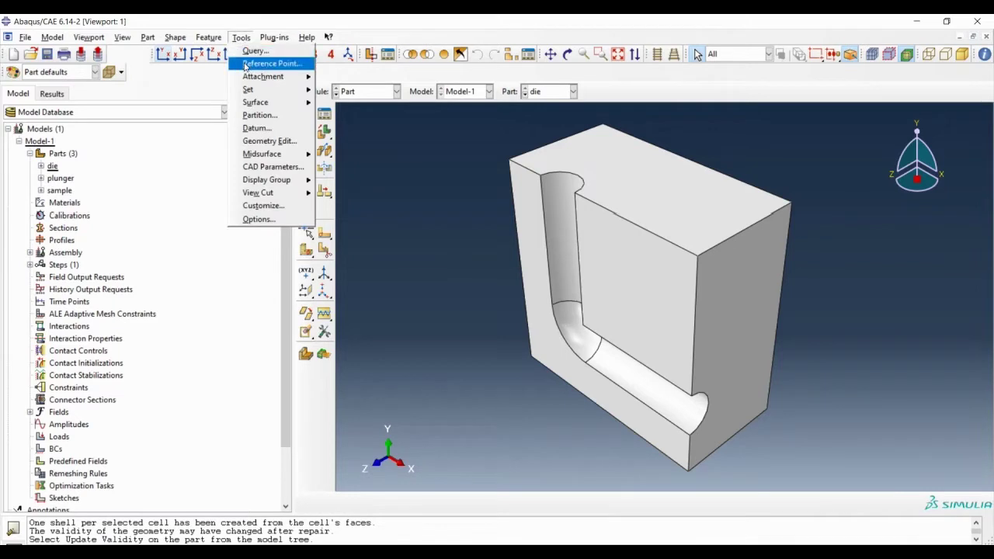
click(256, 63)
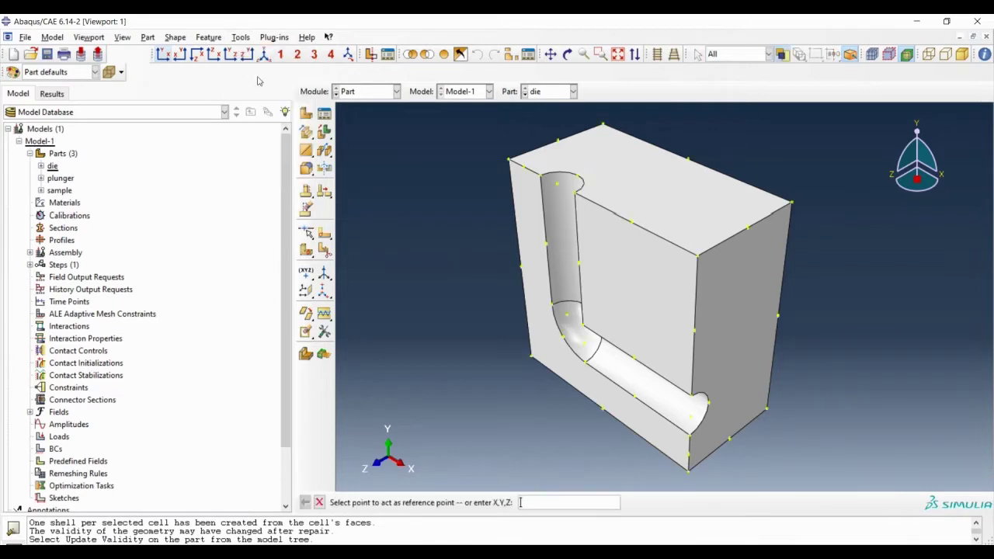
click(731, 440)
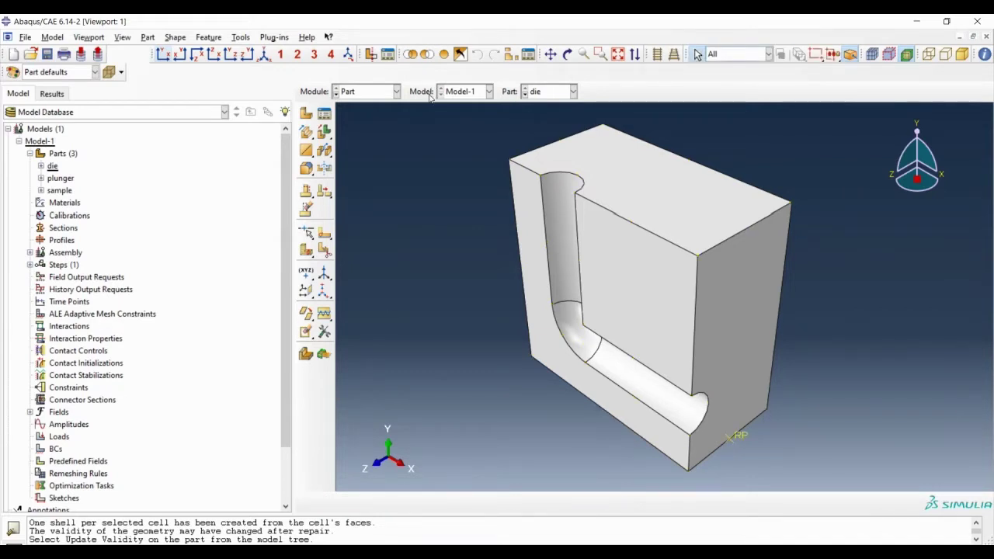
Switch to the Property module and start creating a new material
click(365, 91)
click(361, 112)
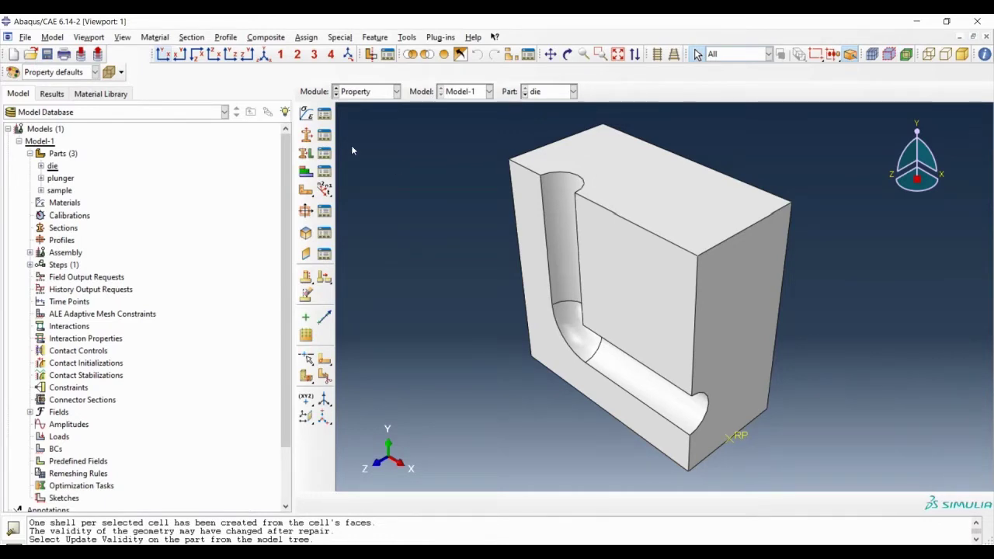
click(307, 116)
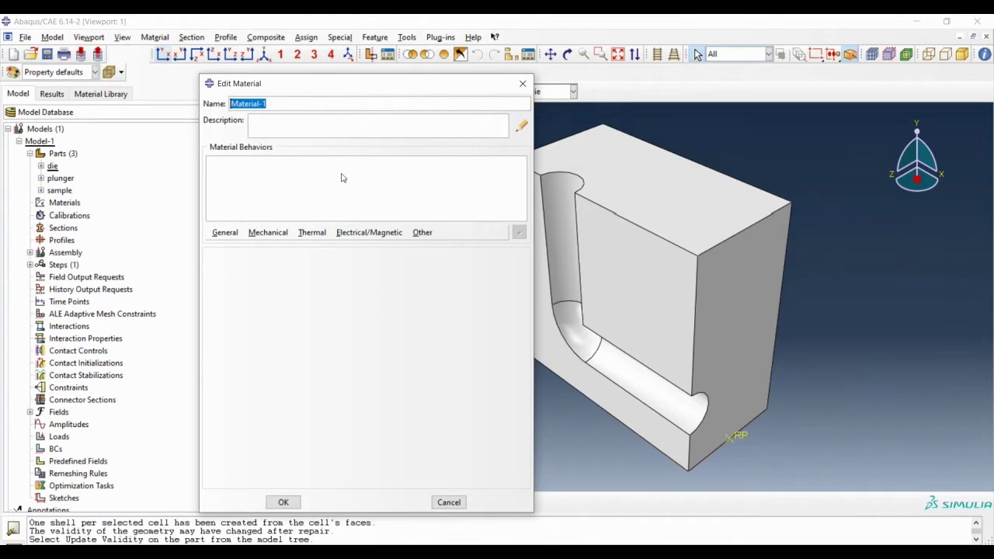
click(331, 193)
drag(390, 84, 486, 104)
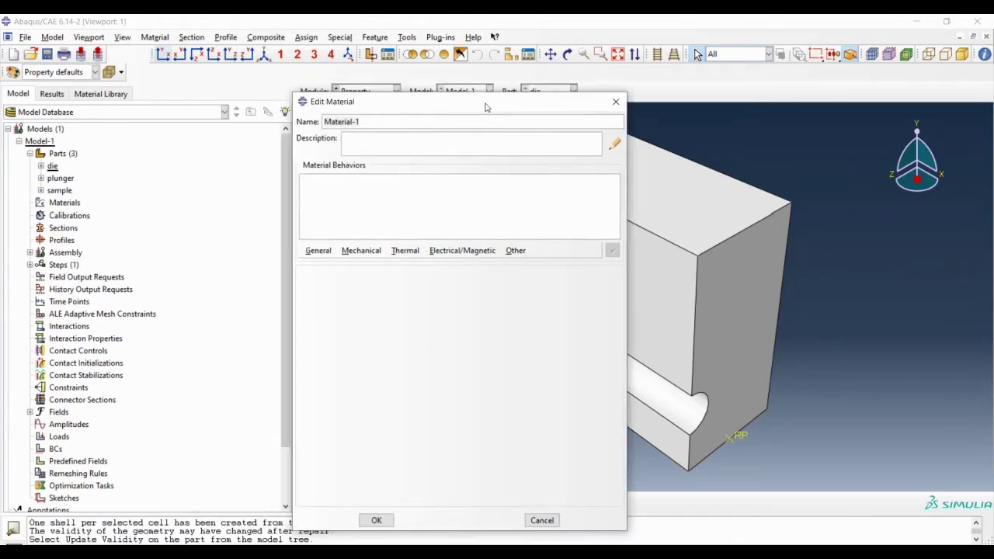
click(422, 151)
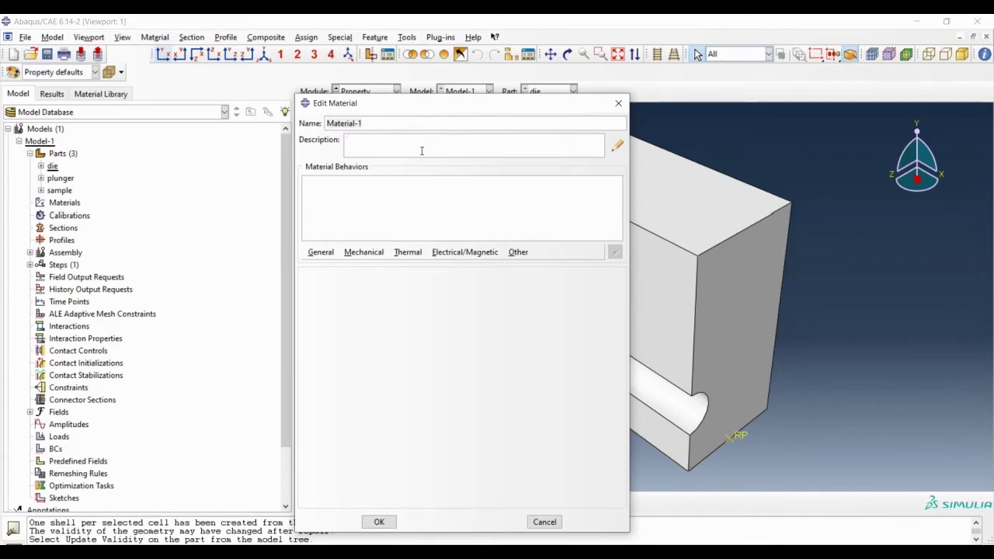
Enter the unit system as the material description: length : m, Force : N, Pressure : Pa, Density : kg/m^3
click(625, 149)
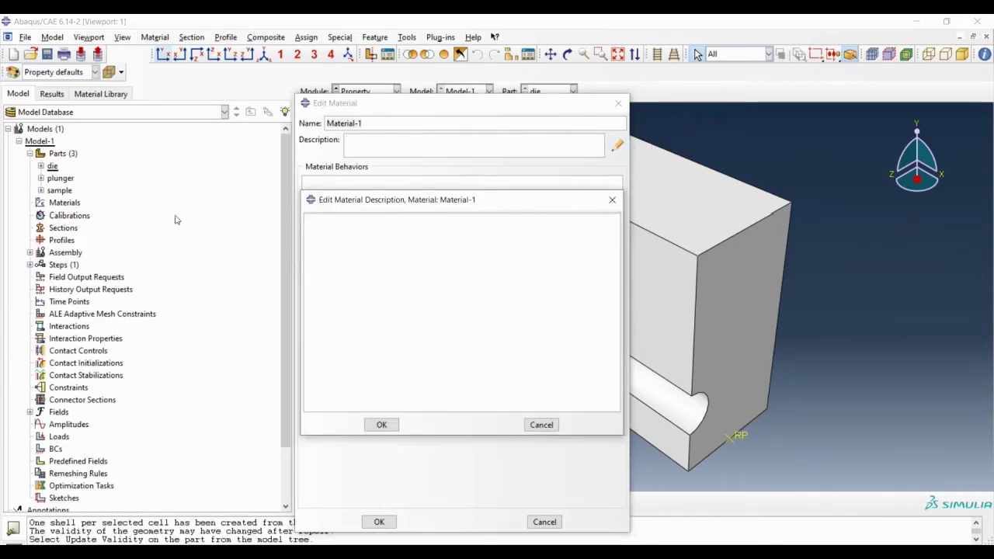
text(length : m)
key(Return)
text(fForce :)
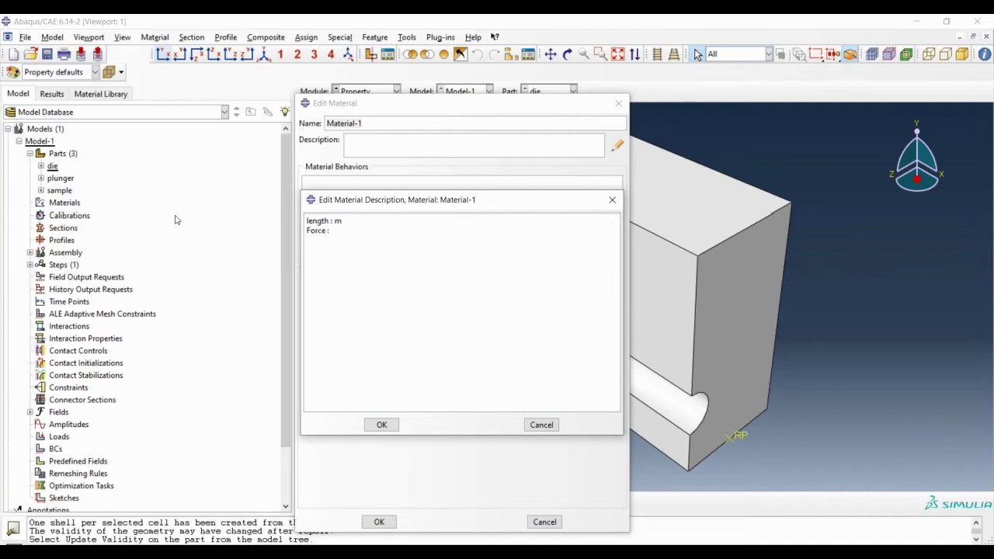
text( N)
text(P)
text(ressu)
text(re)
text( : Pa)
text(Densi)
text(ty : )
text(kg/)
text(m)
text(^)
text(3)
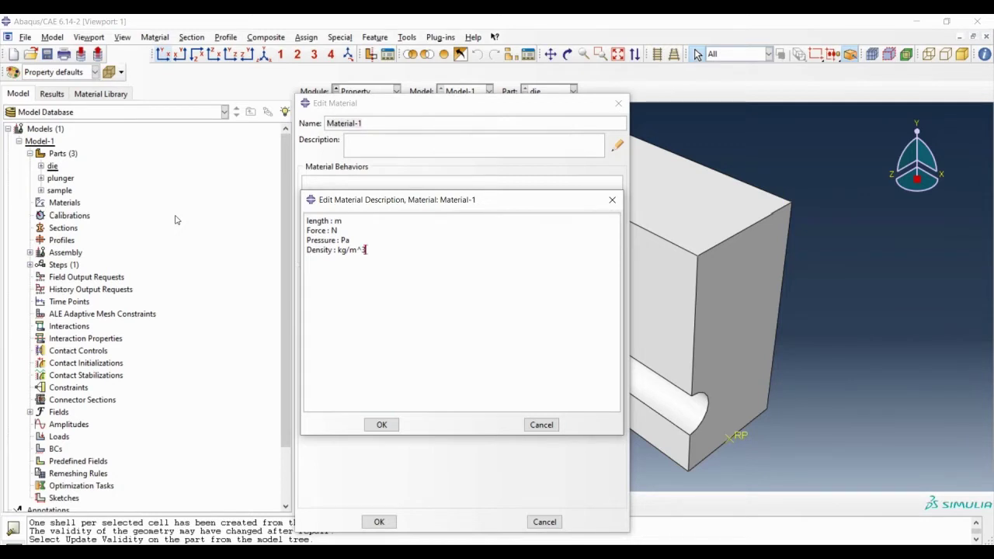
click(381, 424)
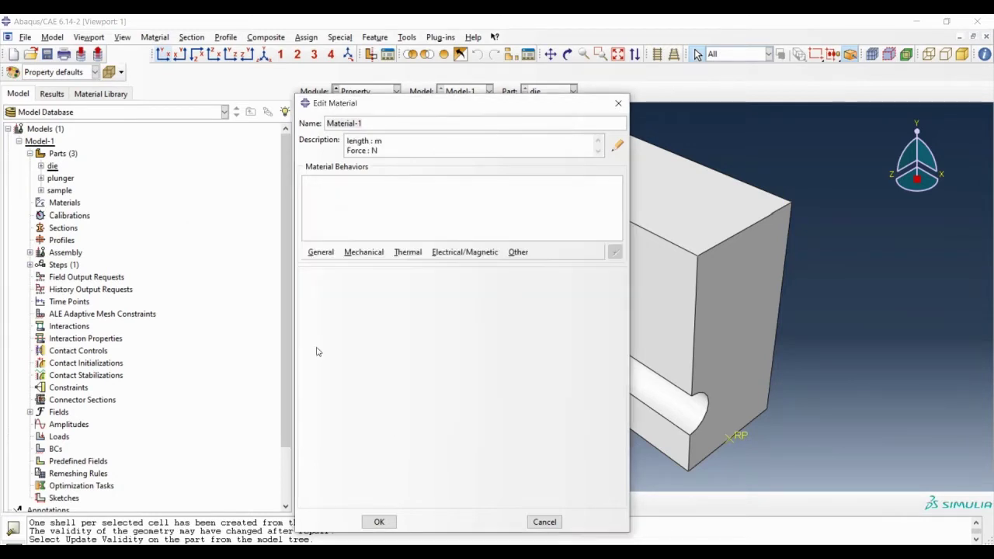
Add a uniform density behavior to the material with a mass density of 2700
click(320, 251)
click(328, 264)
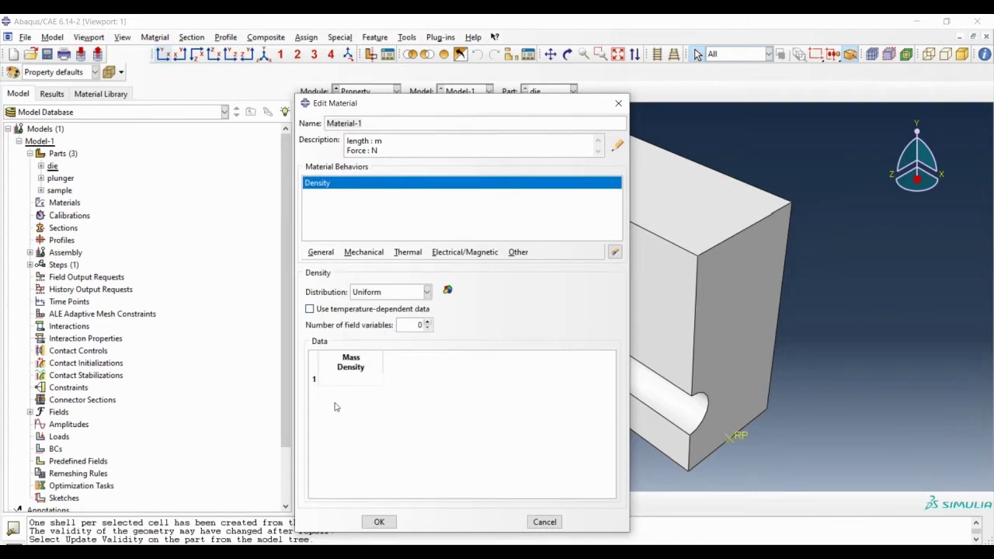
click(337, 379)
text(27)
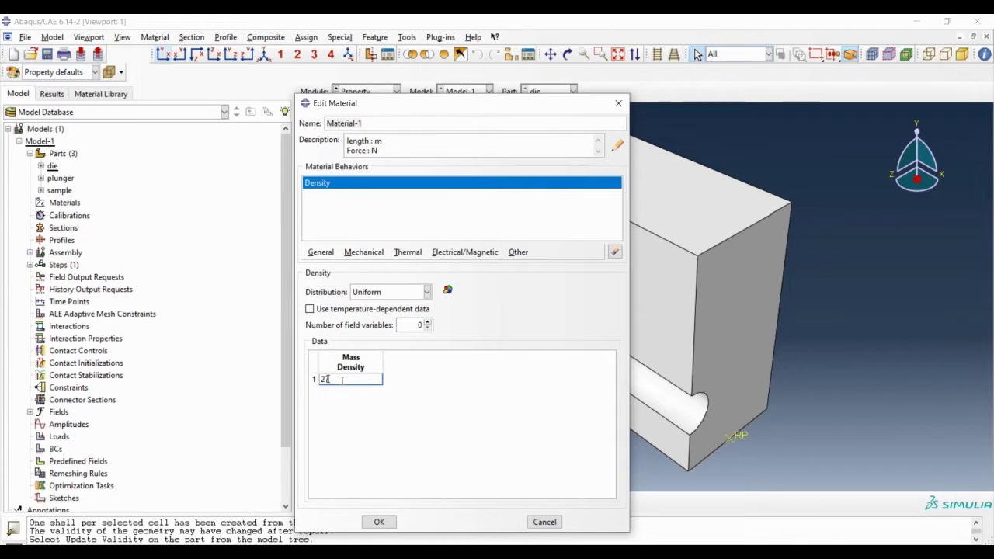
text(00)
key(Return)
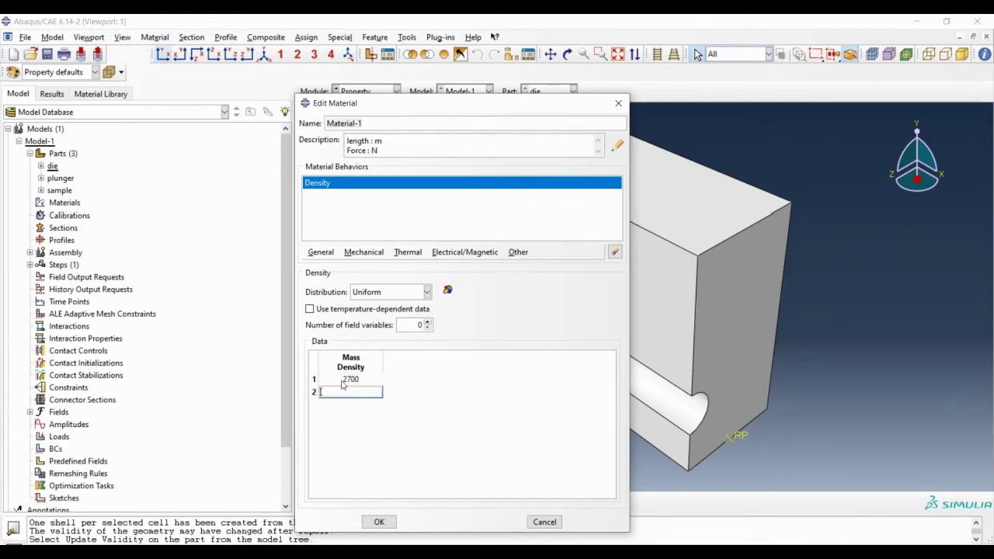
Add isotropic elastic behavior to the material with a Young's modulus of 70e9 and a Poisson's ratio of 0.35
click(364, 253)
mouse_move(373, 266)
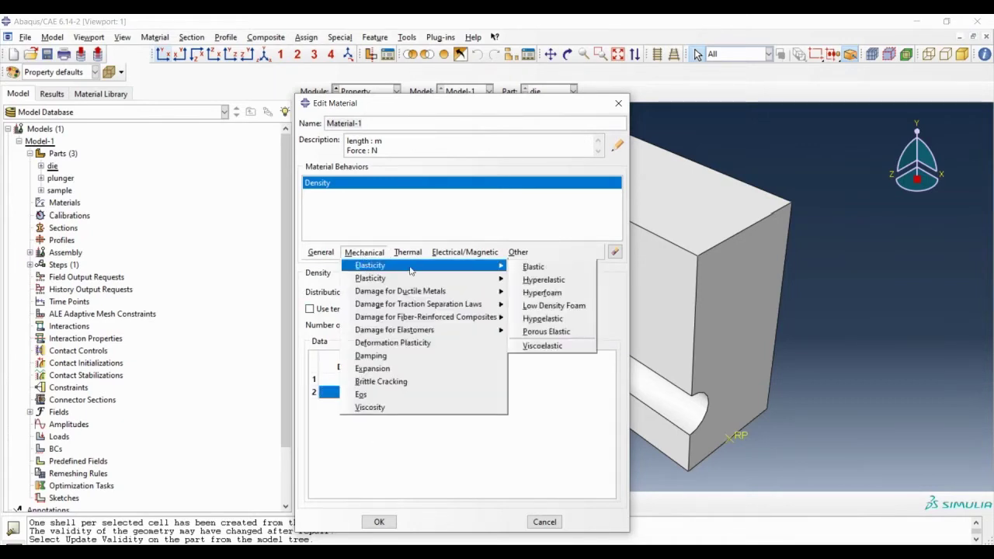
click(532, 266)
click(350, 427)
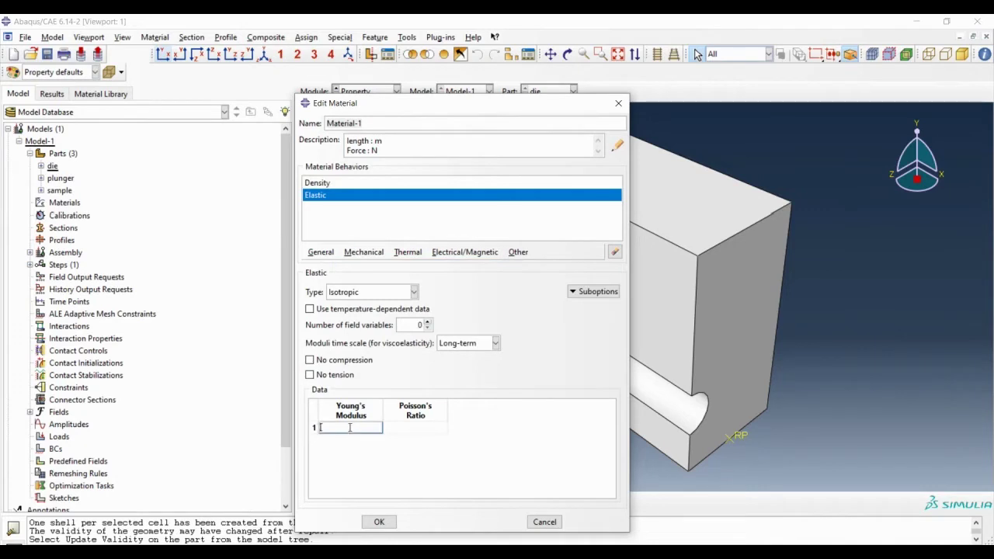
text(70e)
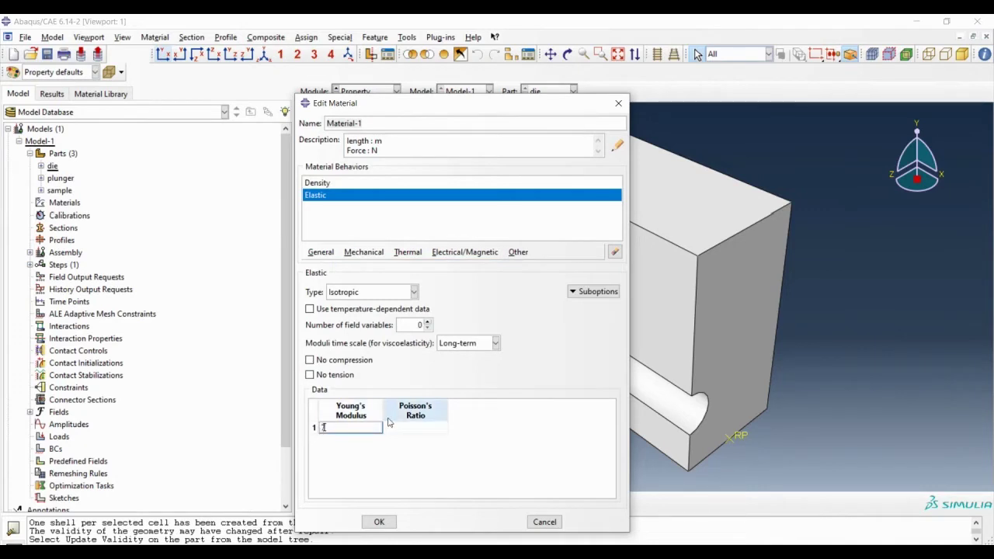
text(9)
key(Return)
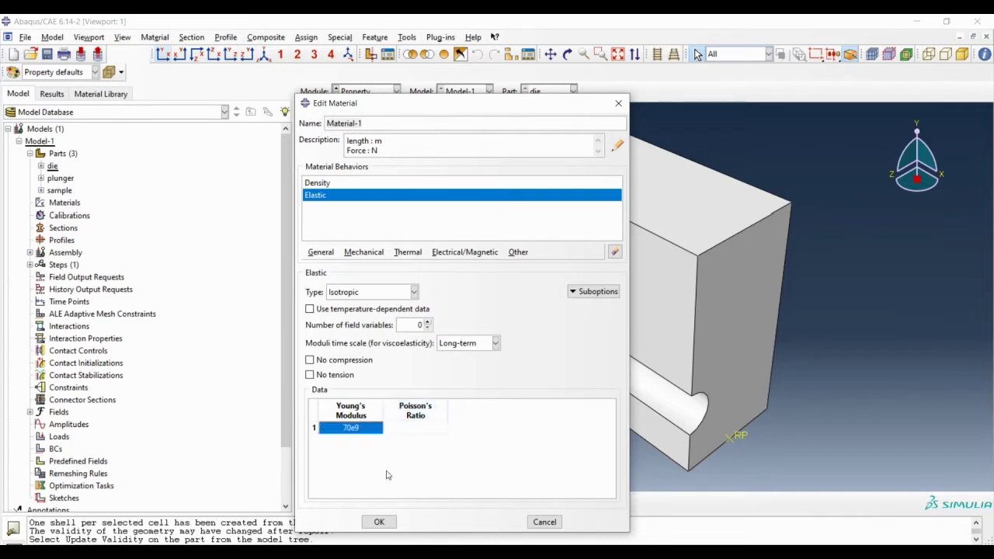
click(410, 427)
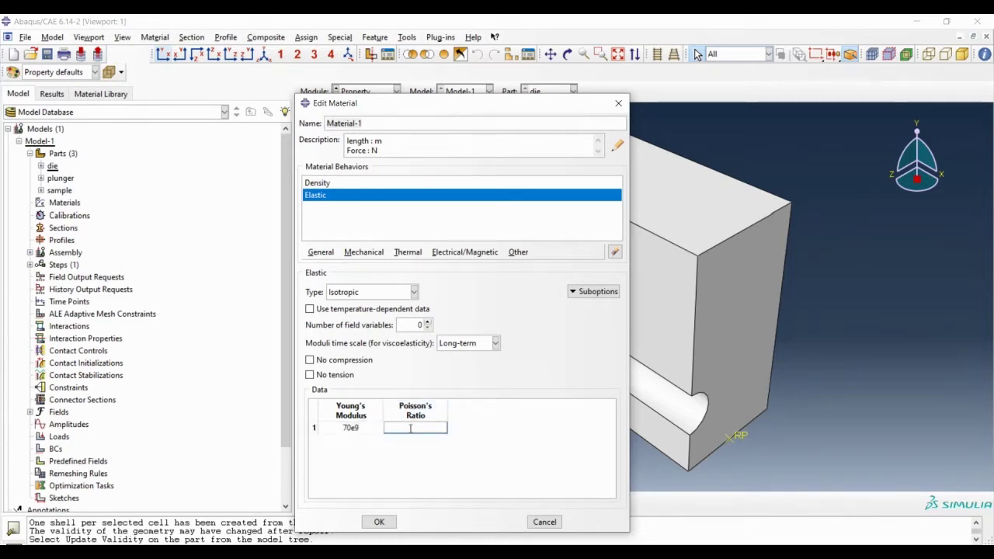
text(0.35)
key(Return)
Add a plastic behavior with isotropic hardening to the material
click(357, 252)
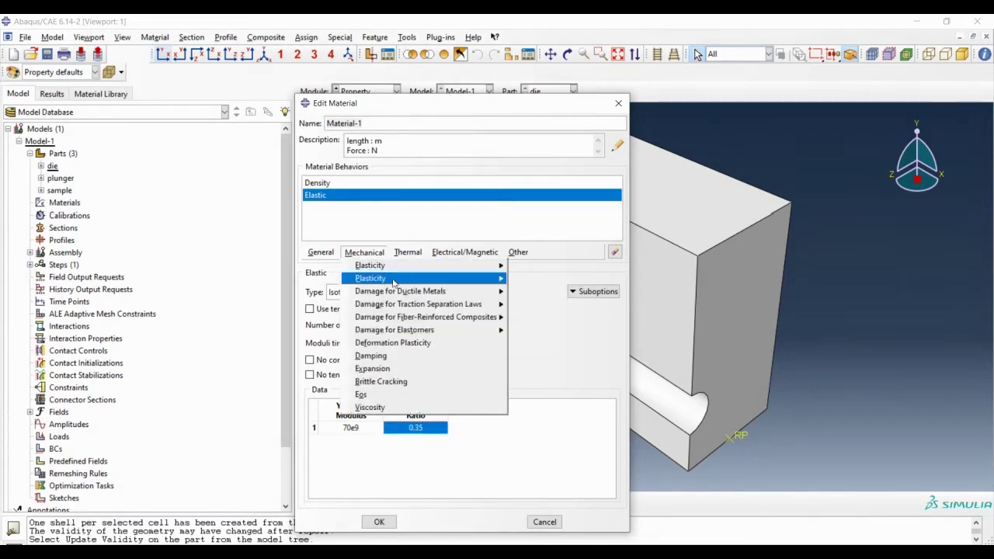
mouse_move(404, 278)
click(566, 281)
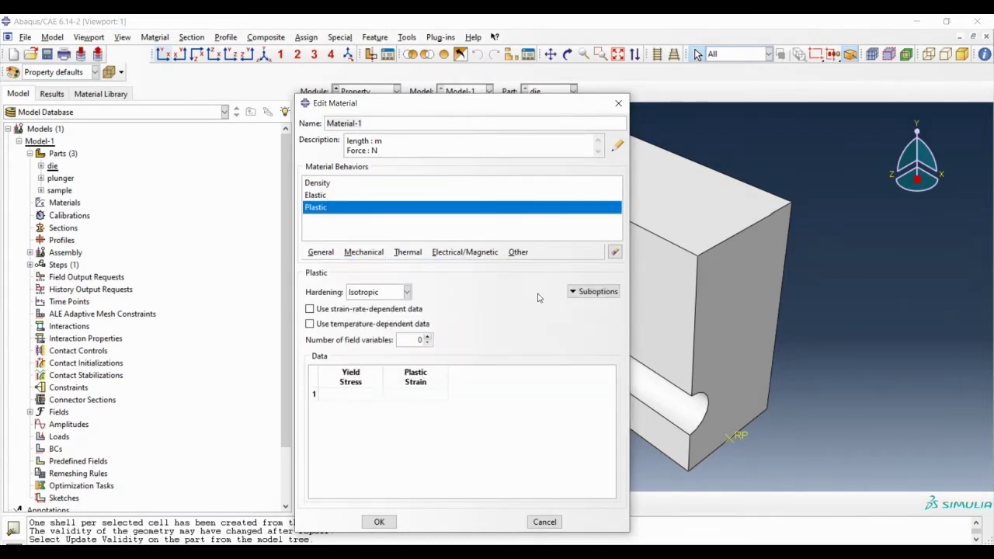